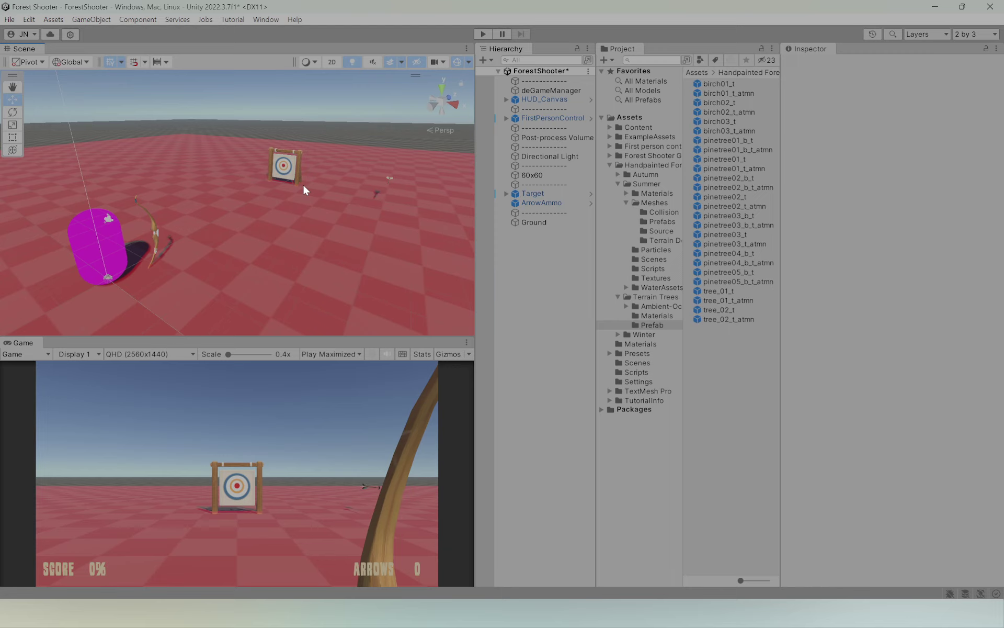
# Collapse the Handpainted Forest folder, enlarge the Scene view and show the contents of the Scenes folder.
pyautogui.click(610, 163)
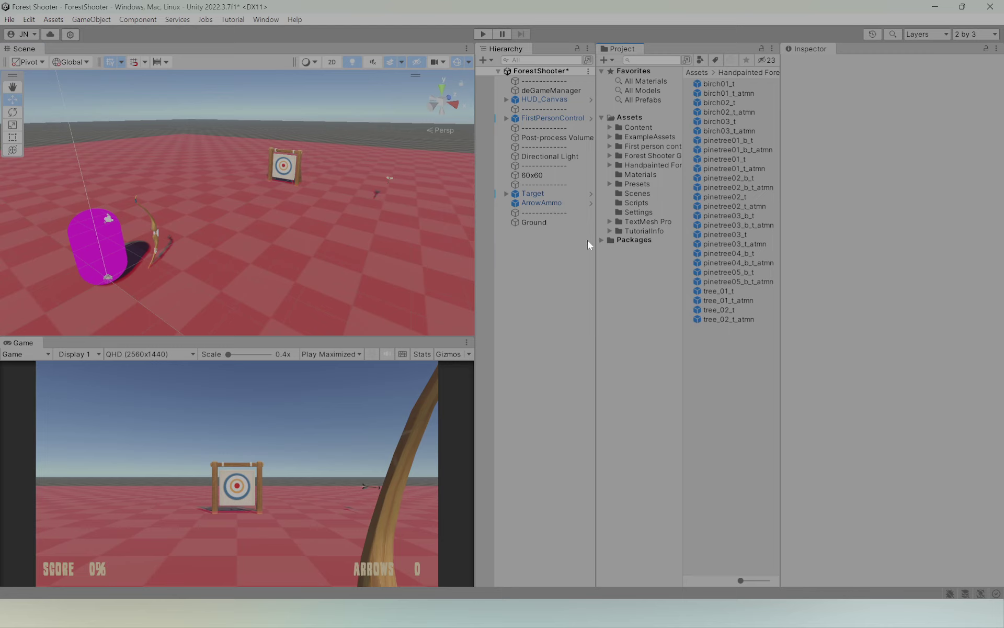
pyautogui.moveTo(376, 339); pyautogui.dragTo(396, 381)
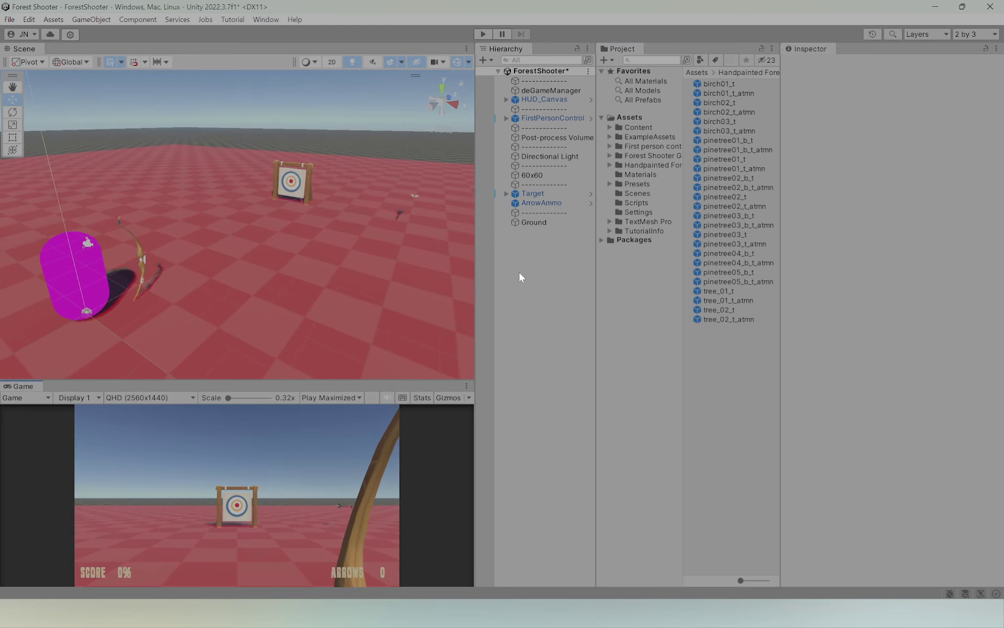
pyautogui.click(636, 195)
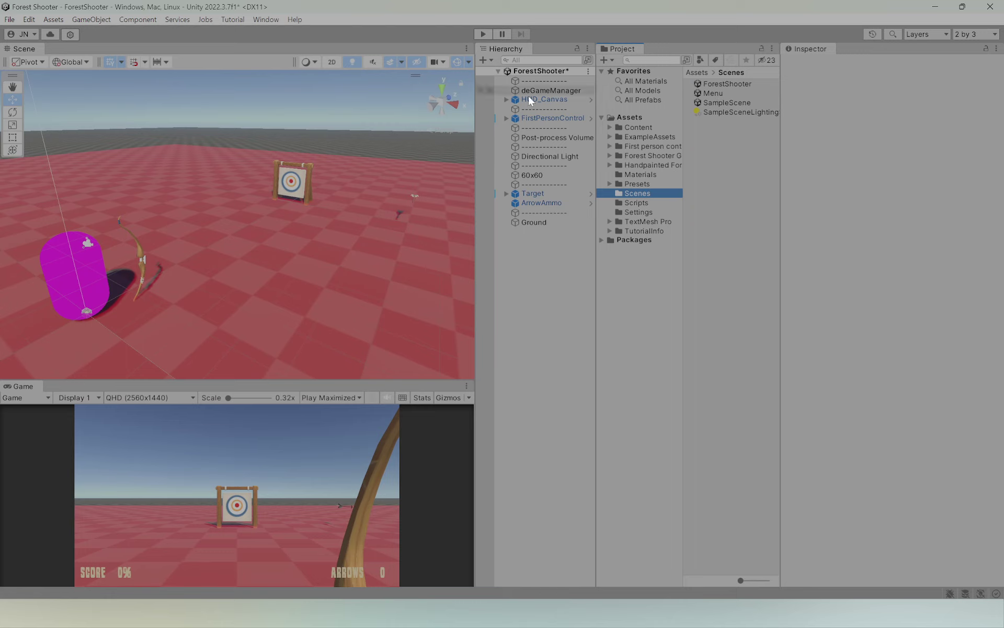
pyautogui.moveTo(284, 215); pyautogui.dragTo(329, 191, button='right')
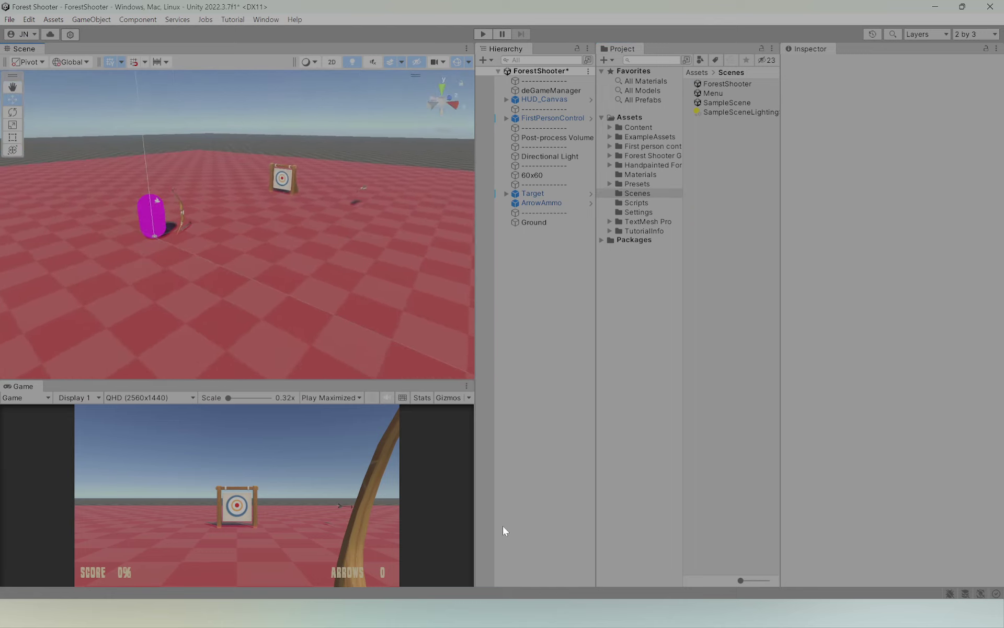
# Switch to the other Unity editor with SampleScene, look around the finished forest environment and return to the ForestShooter project.
pyautogui.click(602, 562)
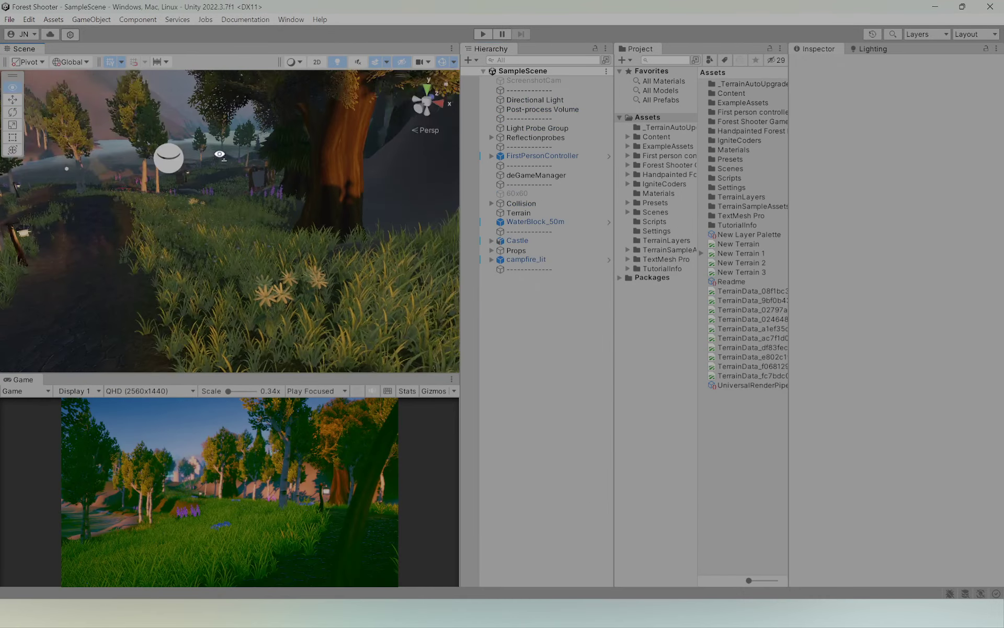
pyautogui.hotkey('shift', 'space')
pyautogui.press('w')
pyautogui.moveTo(332, 165); pyautogui.dragTo(507, 547, button='right')
pyautogui.moveTo(671, 613)
pyautogui.click(690, 552)
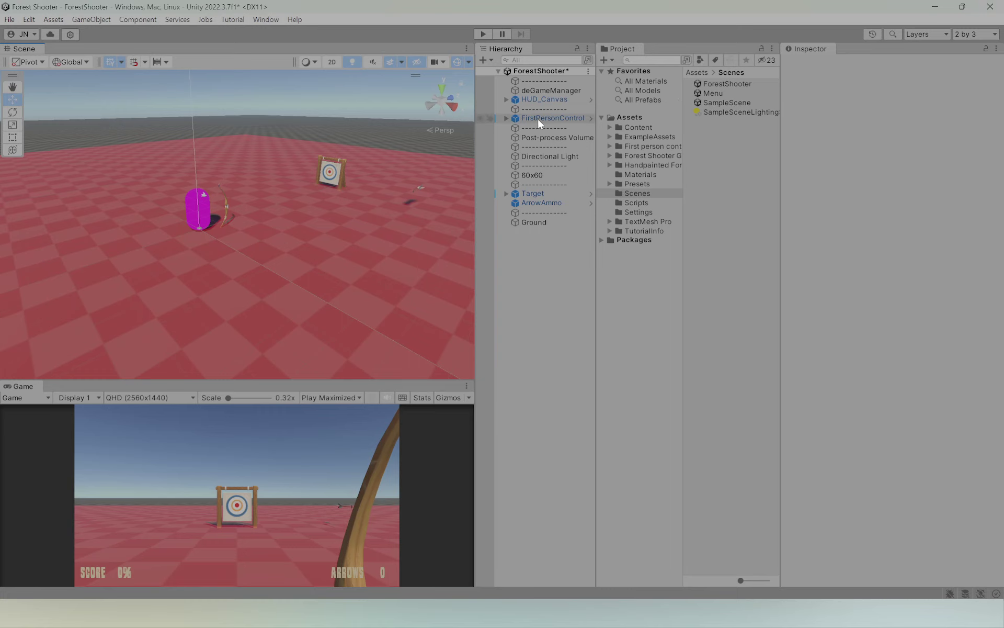
# Open the Menu scene from the Scenes folder.
pyautogui.doubleClick(722, 92)
pyautogui.click(489, 328)
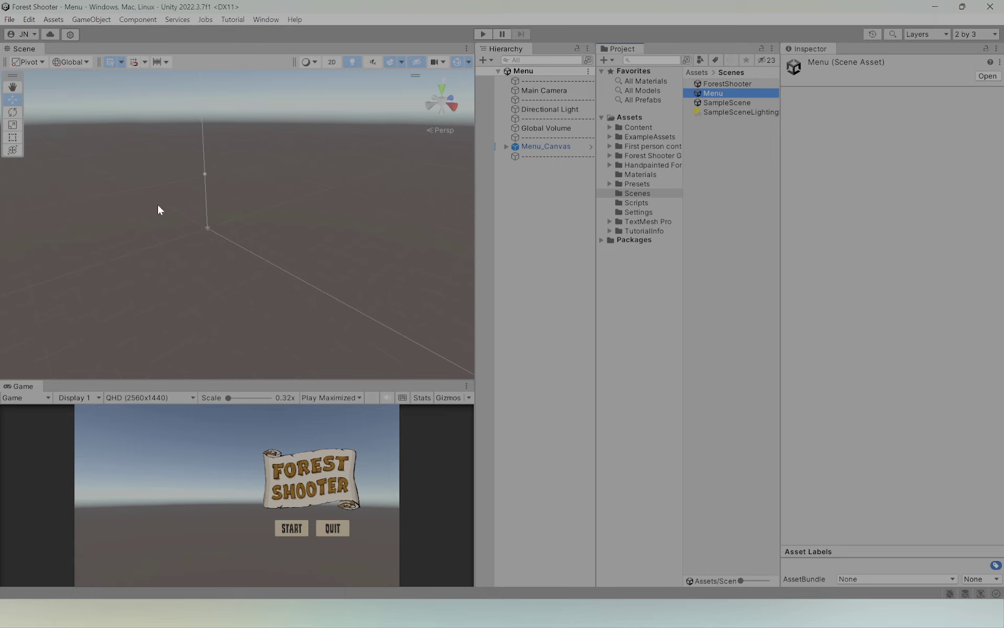
pyautogui.moveTo(168, 233); pyautogui.dragTo(344, 215, button='right')
pyautogui.moveTo(345, 218); pyautogui.dragTo(235, 293, button='middle')
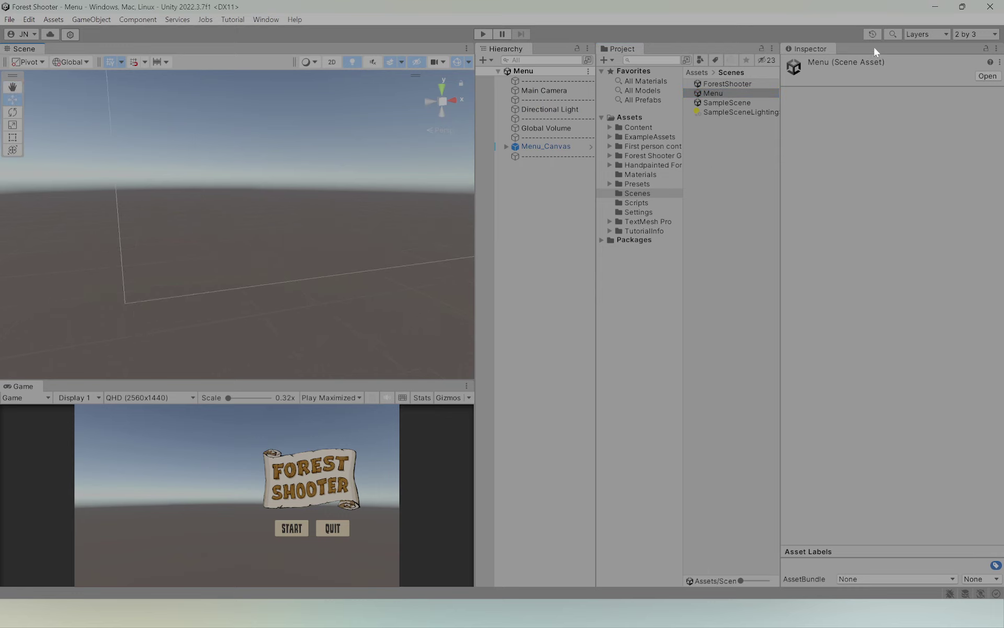
pyautogui.moveTo(354, 175); pyautogui.dragTo(227, 220, button='middle')
pyautogui.moveTo(292, 202); pyautogui.dragTo(335, 162, button='middle')
# Play the Menu scene, test its Start button and stop play mode.
pyautogui.click(480, 35)
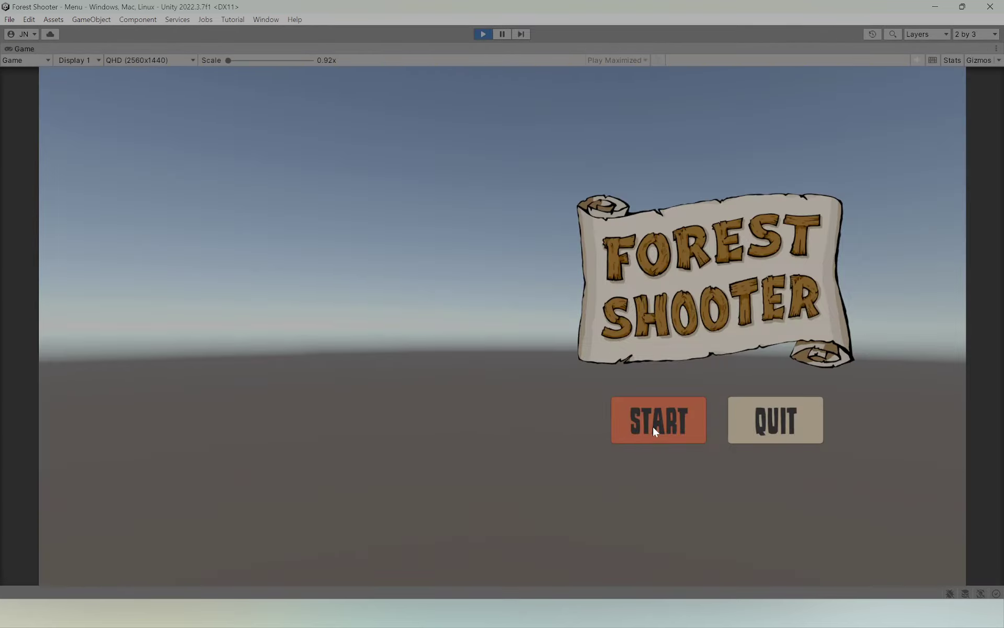
pyautogui.click(652, 425)
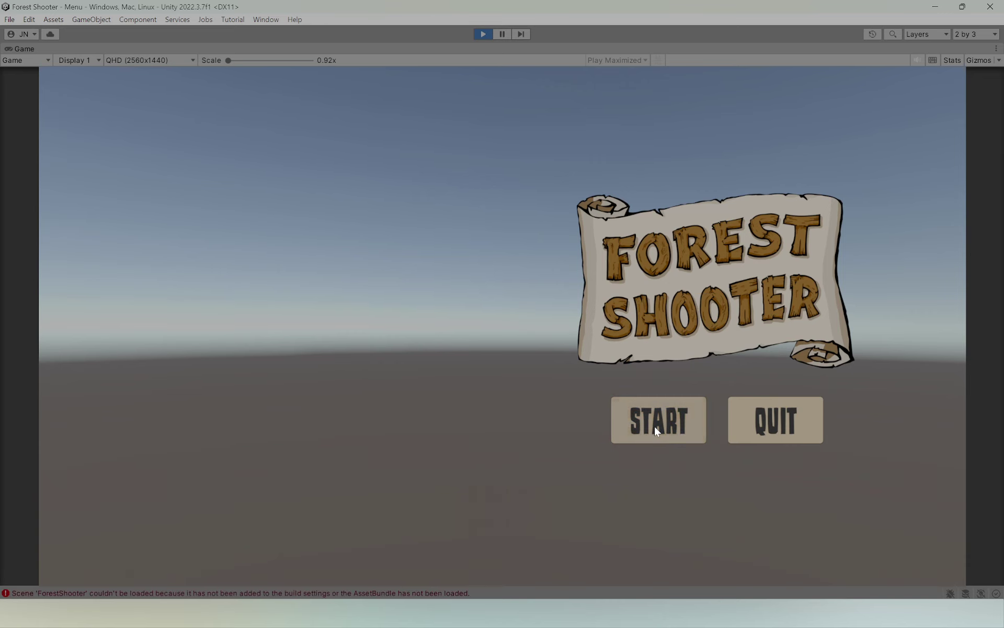
pyautogui.click(482, 35)
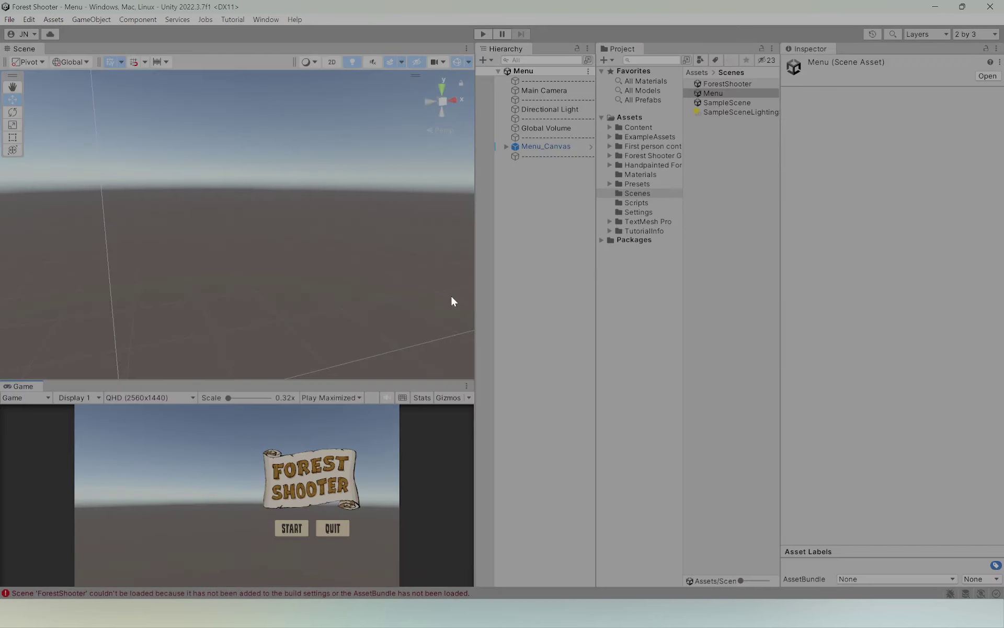
# Read the scene loading errors in the Console, clear them and close the Console.
pyautogui.click(209, 592)
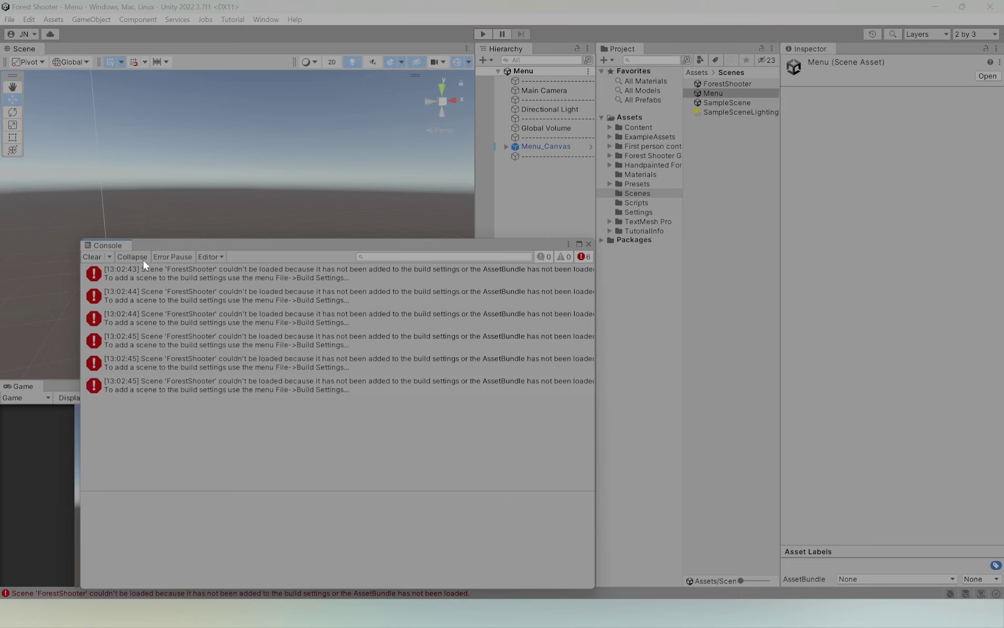
pyautogui.click(92, 257)
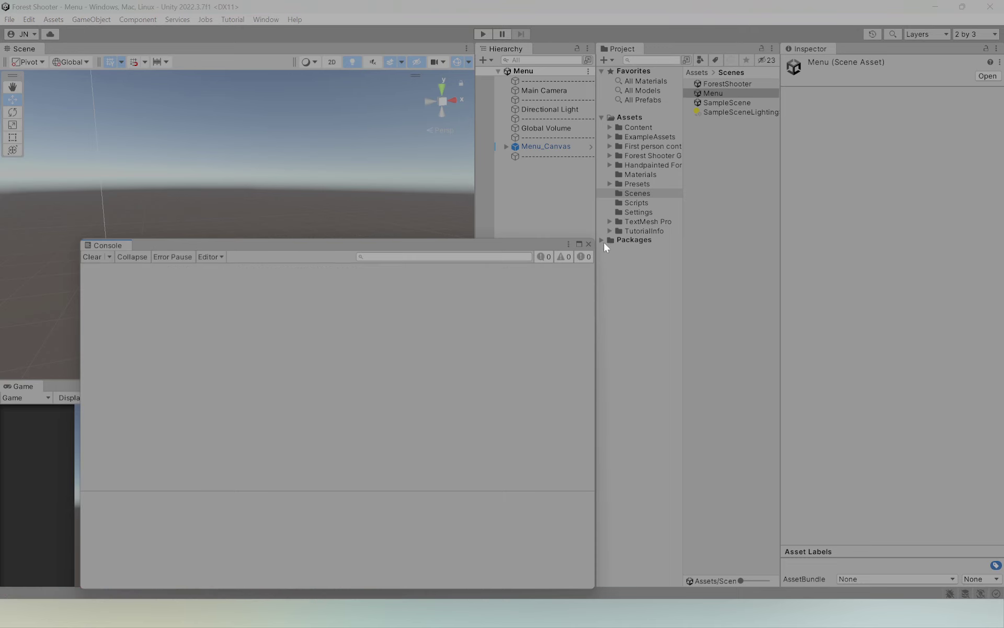
pyautogui.click(588, 243)
pyautogui.click(553, 253)
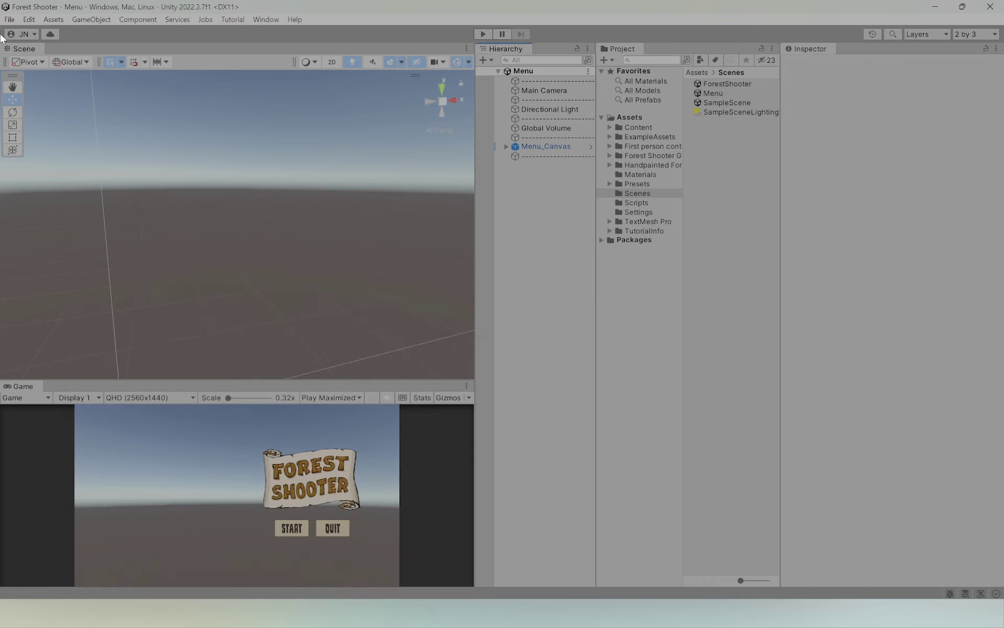
# In the Build Settings, add the open Menu scene to the build and remove SampleScene from it.
pyautogui.click(9, 19)
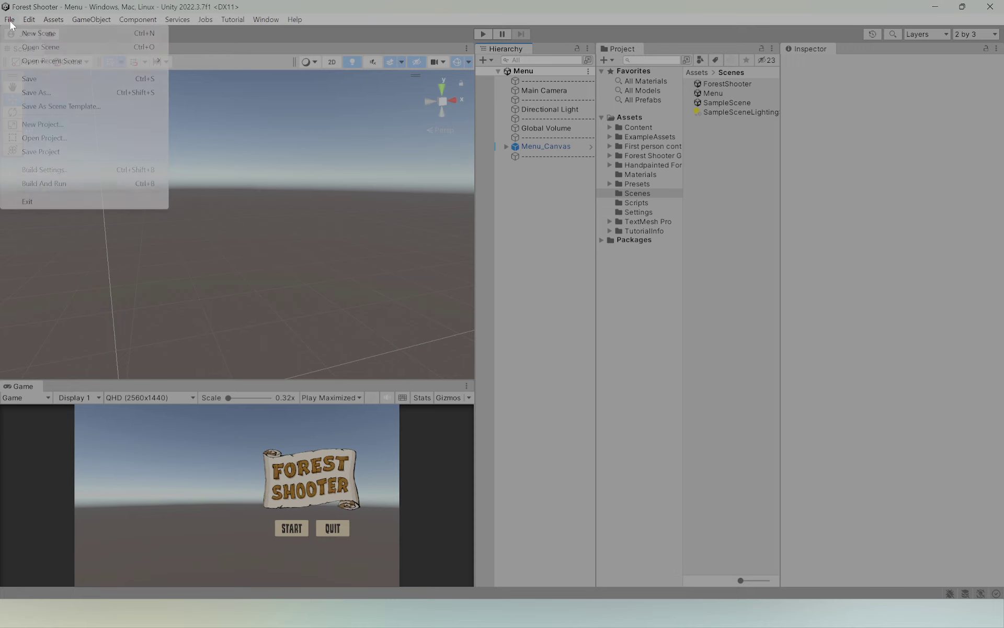
pyautogui.click(54, 172)
pyautogui.moveTo(244, 176); pyautogui.dragTo(335, 199)
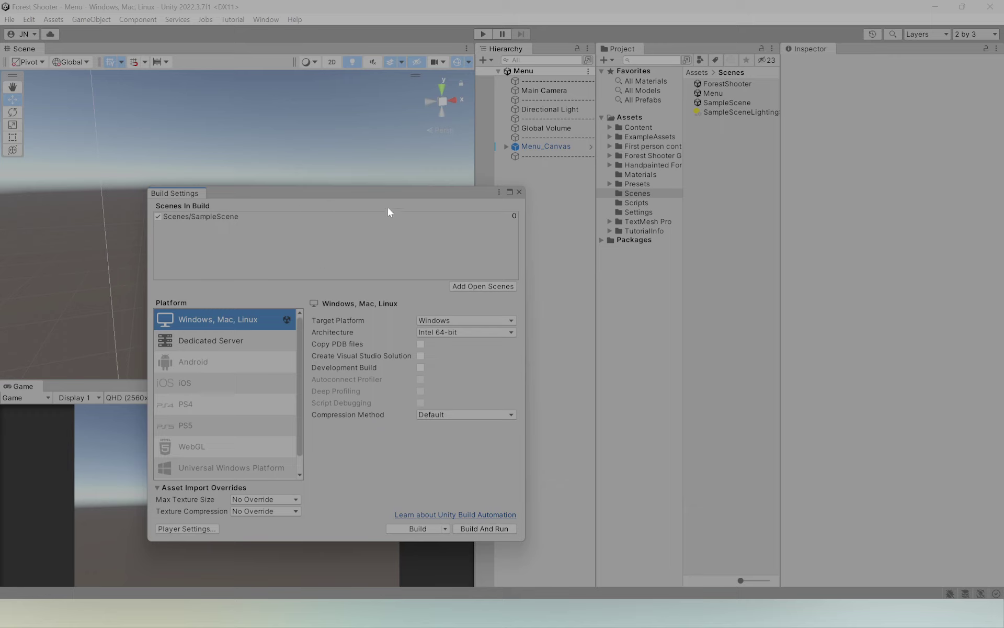
pyautogui.click(717, 103)
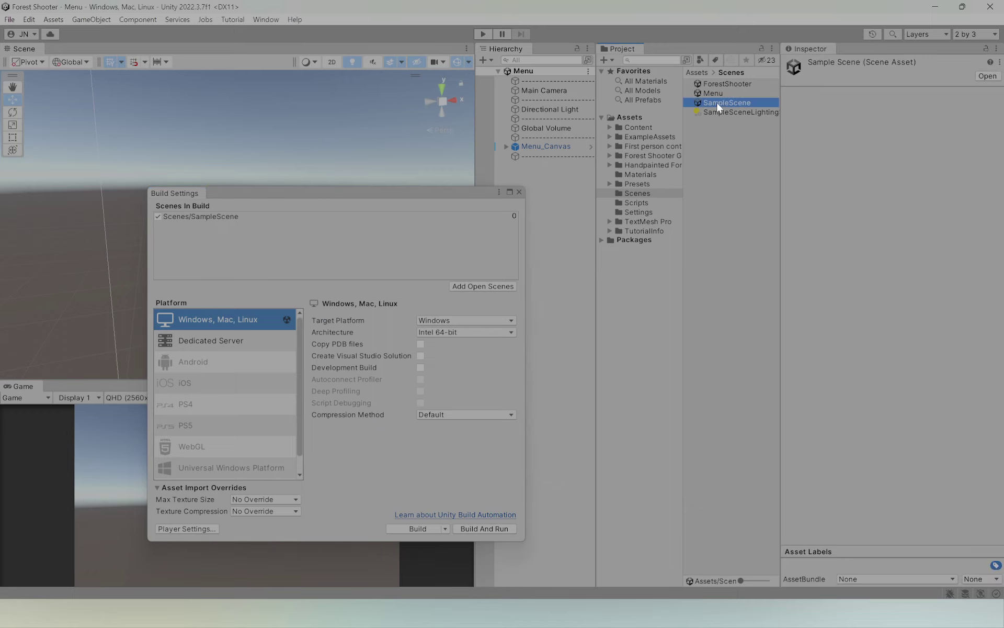
pyautogui.click(230, 217)
pyautogui.moveTo(456, 180); pyautogui.dragTo(679, 180)
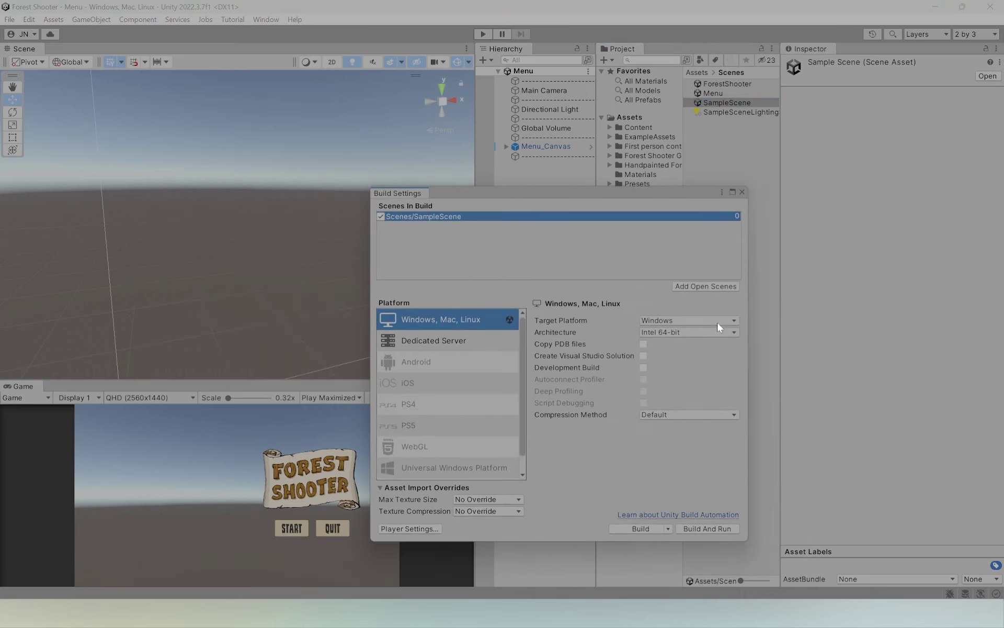
pyautogui.click(714, 286)
pyautogui.rightClick(464, 216)
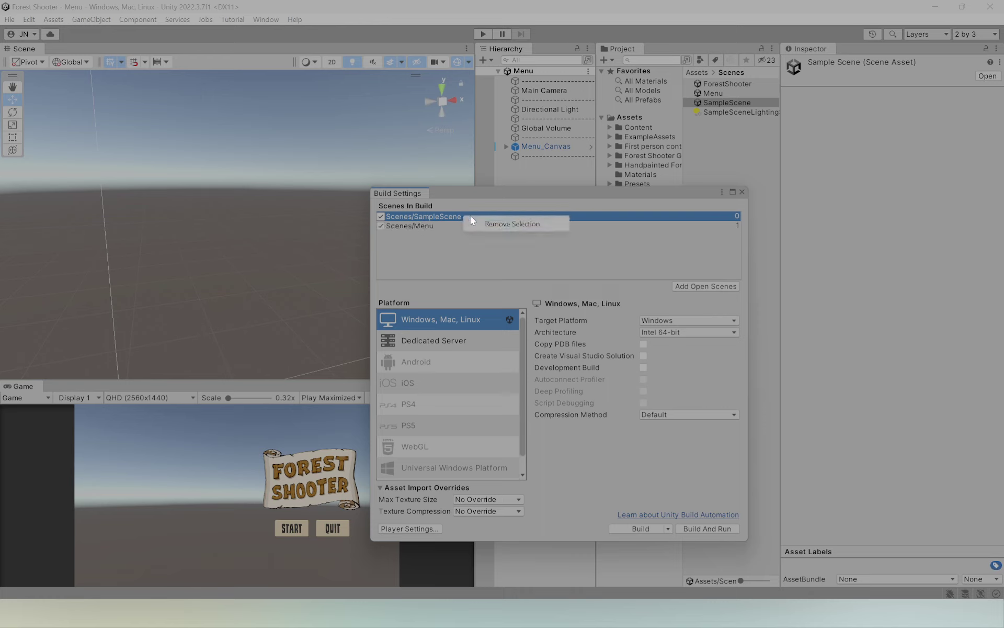
pyautogui.click(501, 225)
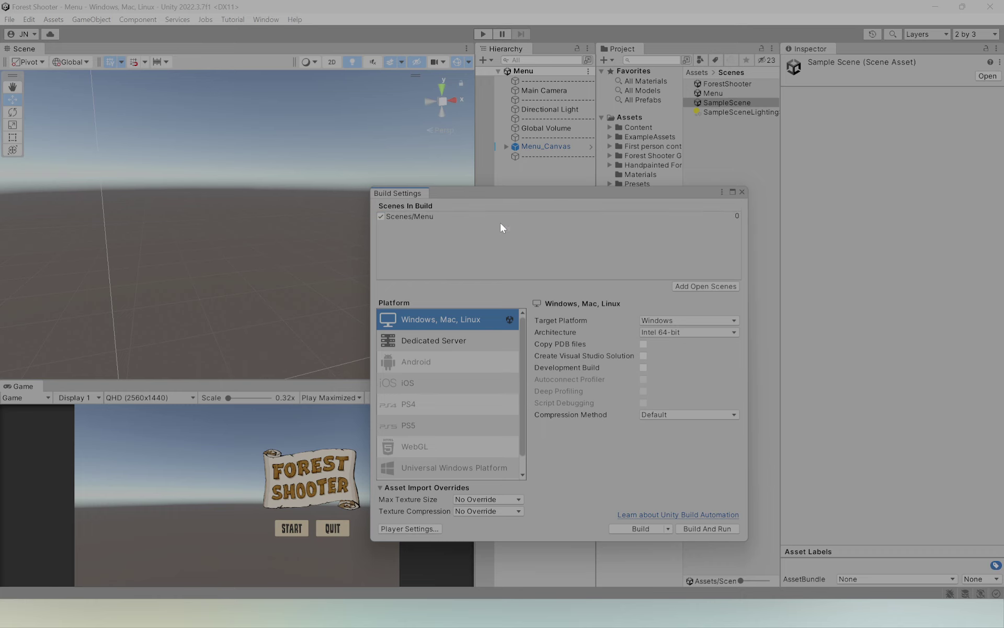
# Open the ForestShooter scene and add it to the scenes in build after Menu.
pyautogui.moveTo(615, 192); pyautogui.dragTo(447, 178)
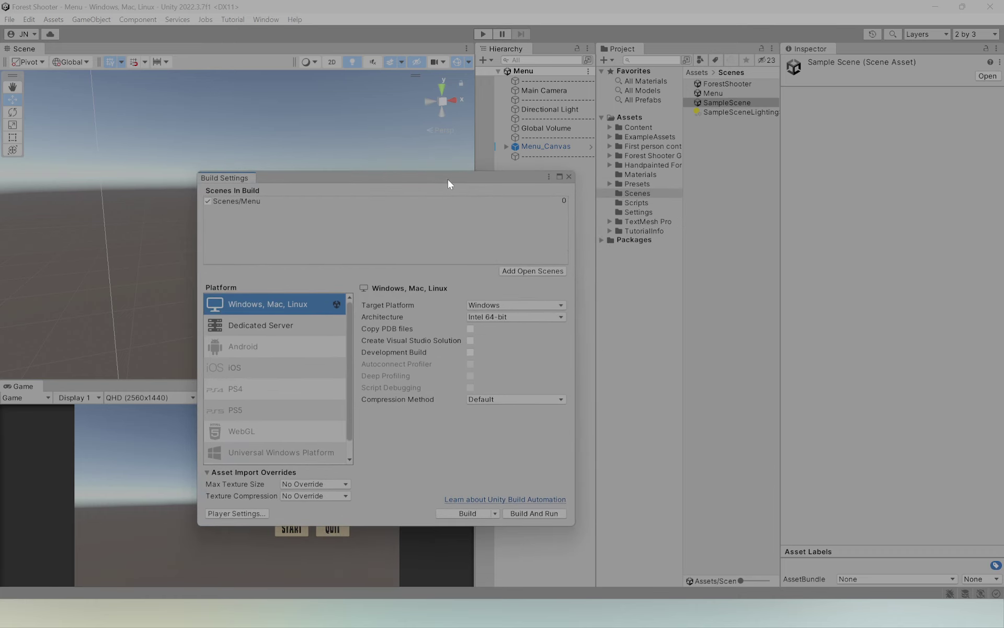
pyautogui.click(730, 84)
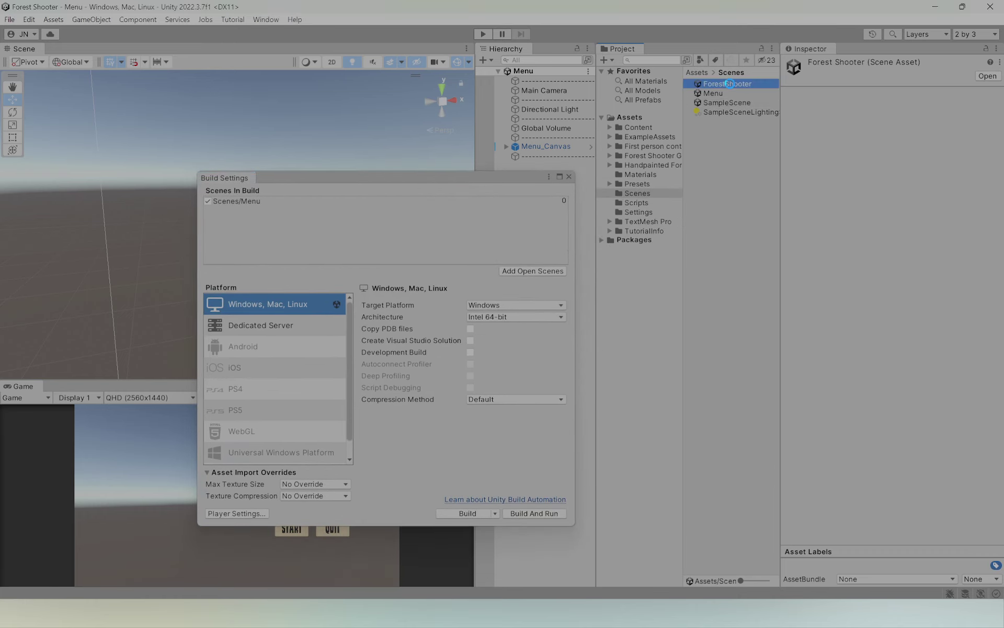
pyautogui.doubleClick(729, 83)
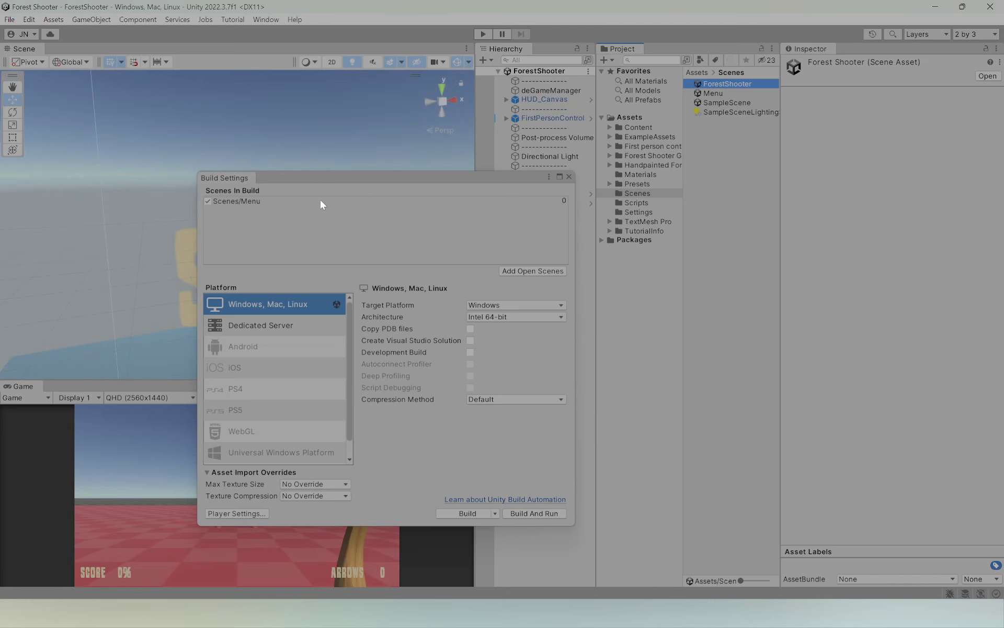
pyautogui.moveTo(353, 180); pyautogui.dragTo(496, 161)
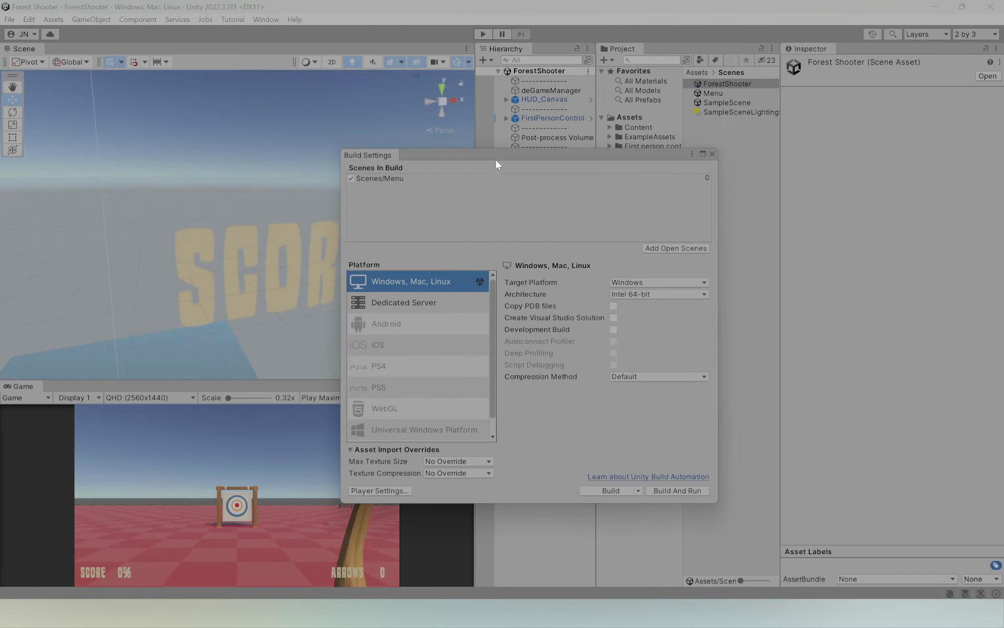
pyautogui.click(676, 250)
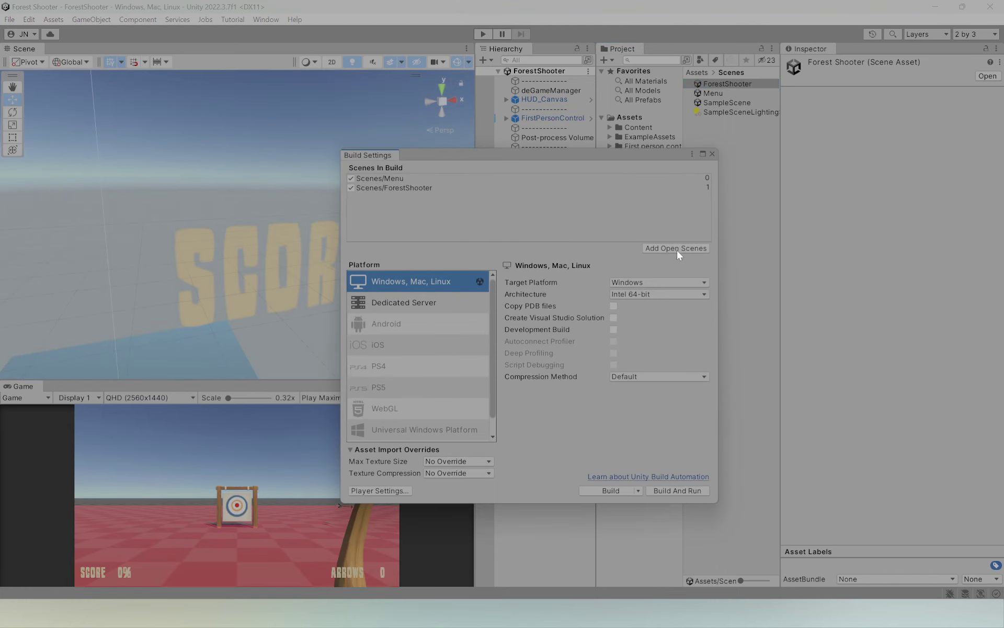
pyautogui.click(406, 177)
pyautogui.click(409, 188)
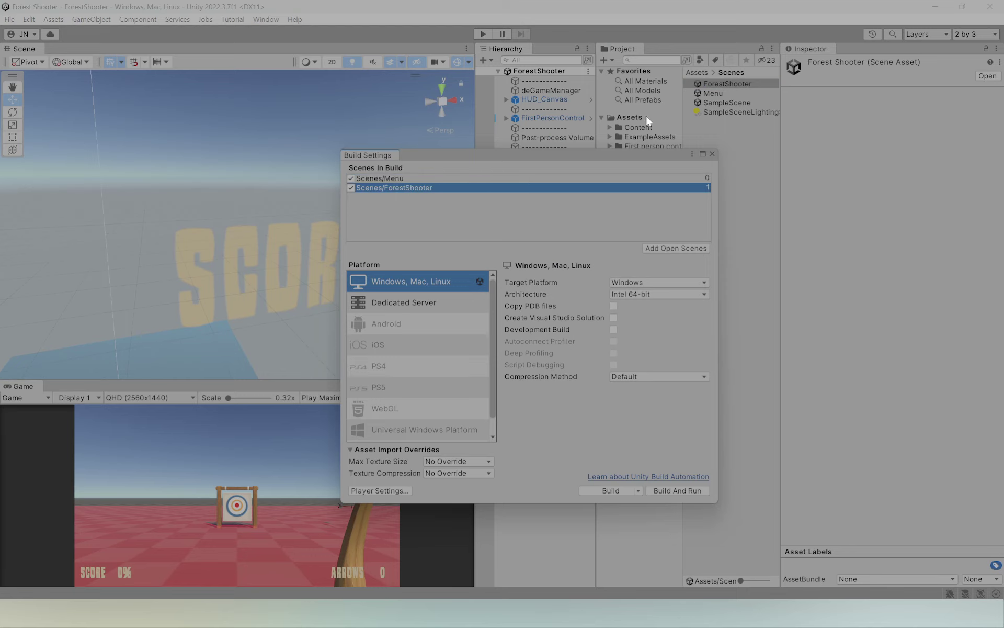
# Reopen the Menu scene and play-test starting the game and returning to the main menu, then stop play mode.
pyautogui.doubleClick(713, 94)
pyautogui.moveTo(593, 159); pyautogui.dragTo(759, 178)
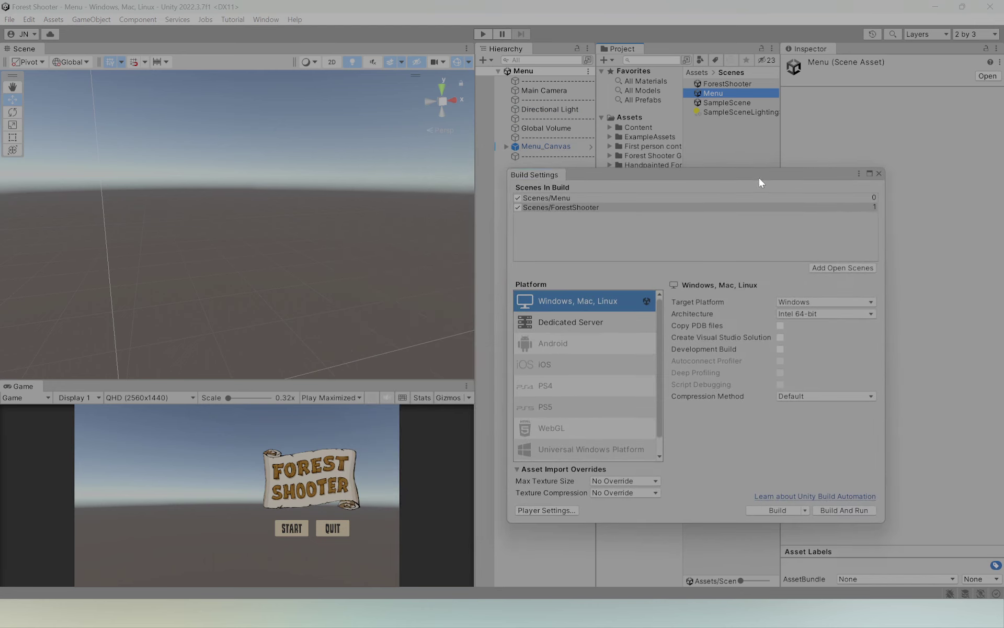
pyautogui.click(483, 34)
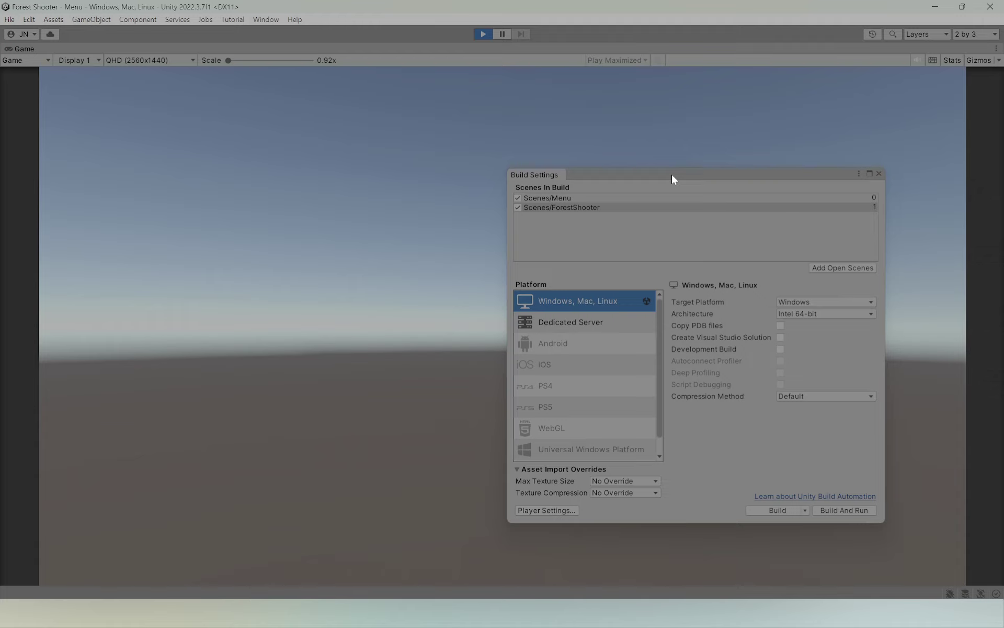
pyautogui.moveTo(672, 178); pyautogui.dragTo(260, 147)
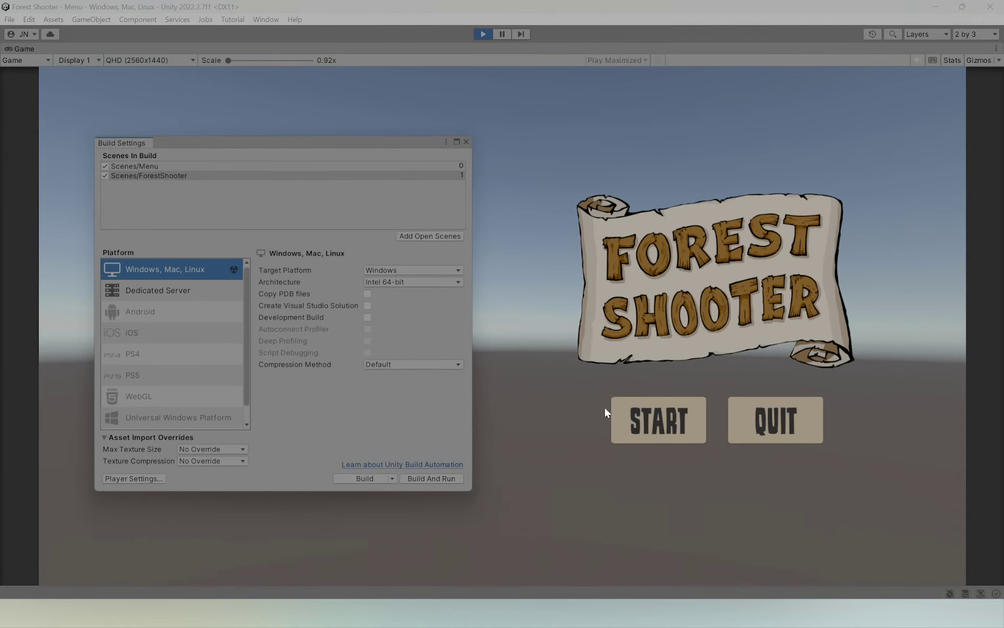
pyautogui.click(677, 423)
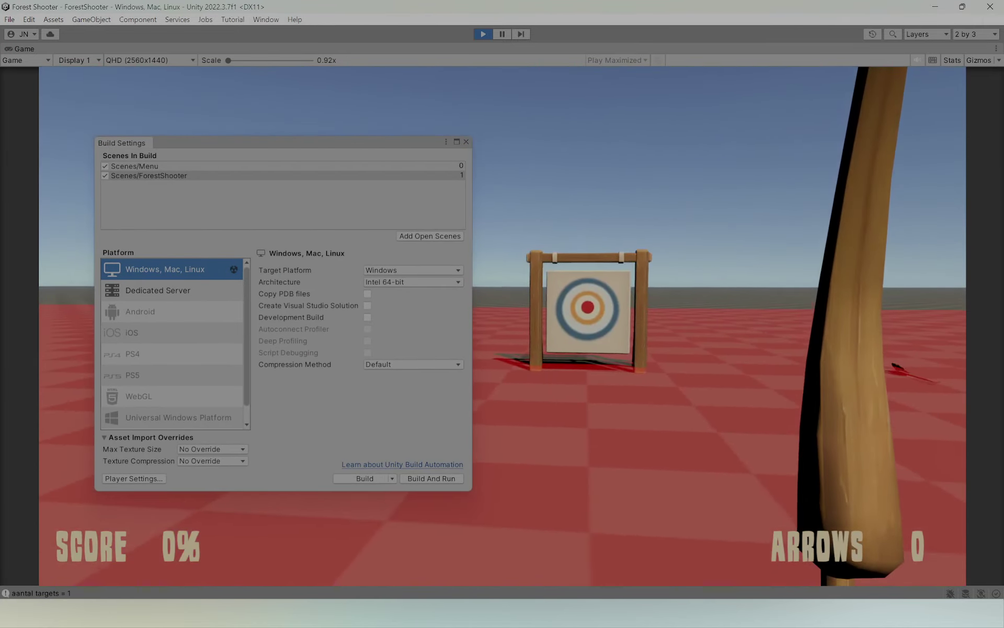
pyautogui.press('Escape')
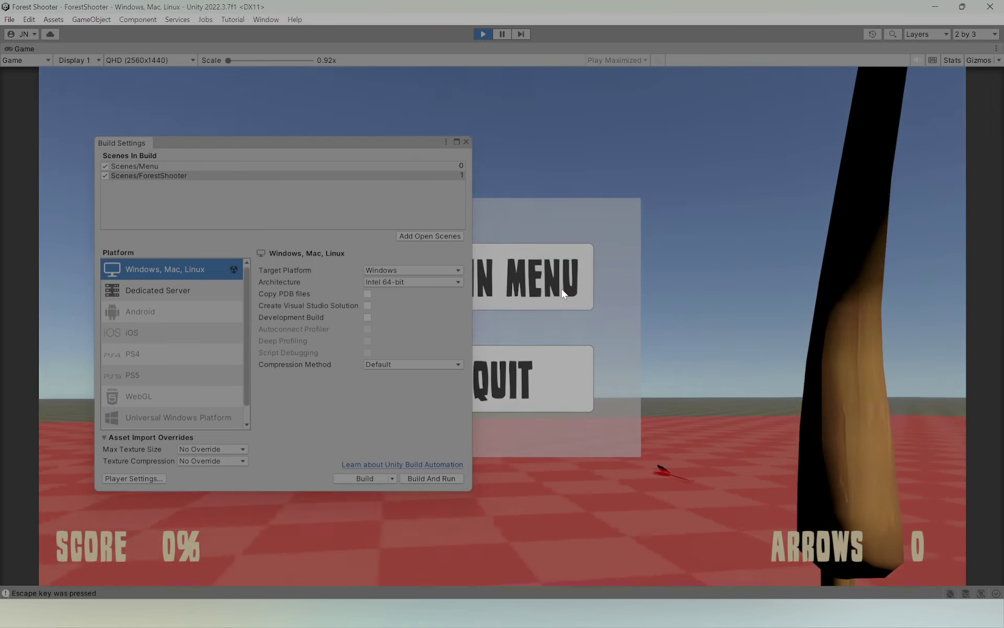
pyautogui.click(552, 282)
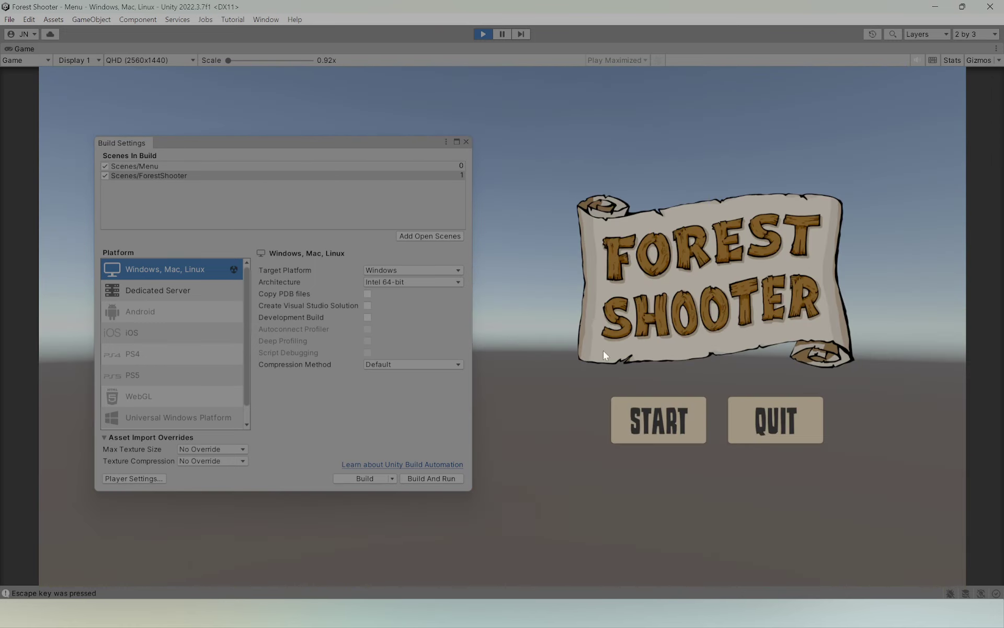
pyautogui.click(483, 35)
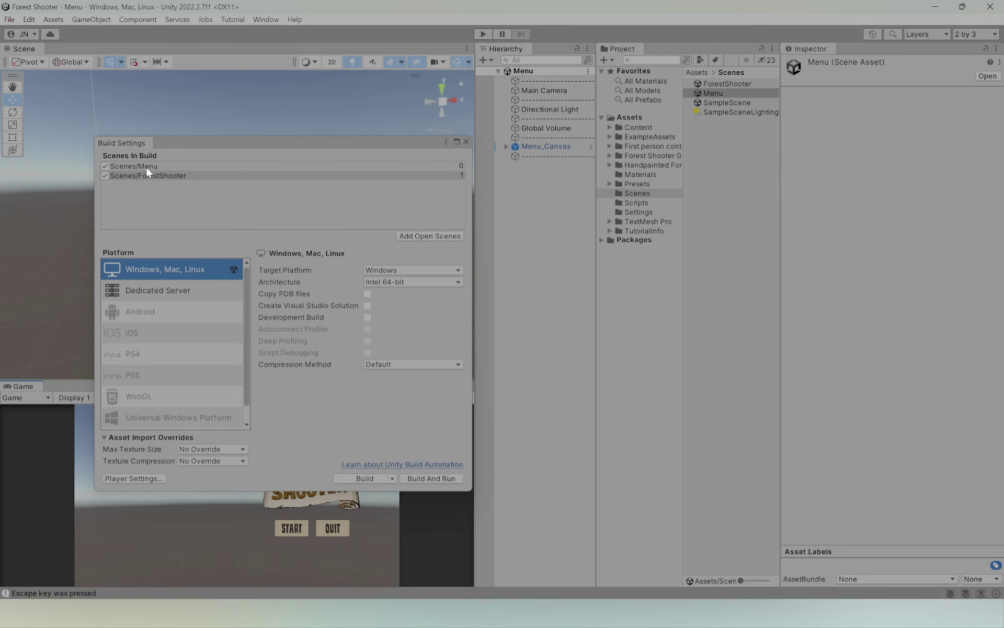
pyautogui.click(146, 167)
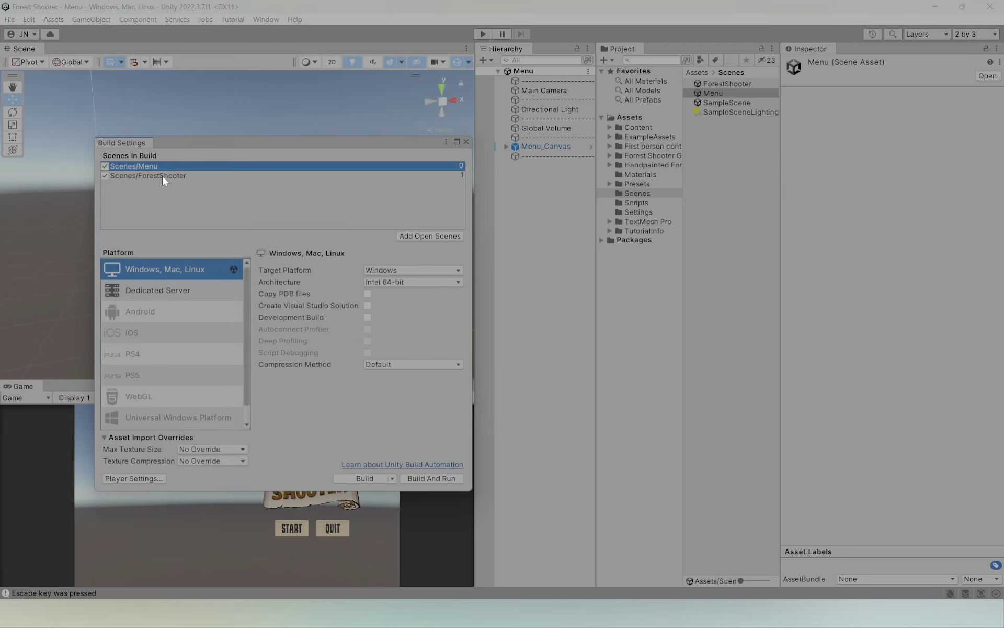
pyautogui.click(161, 175)
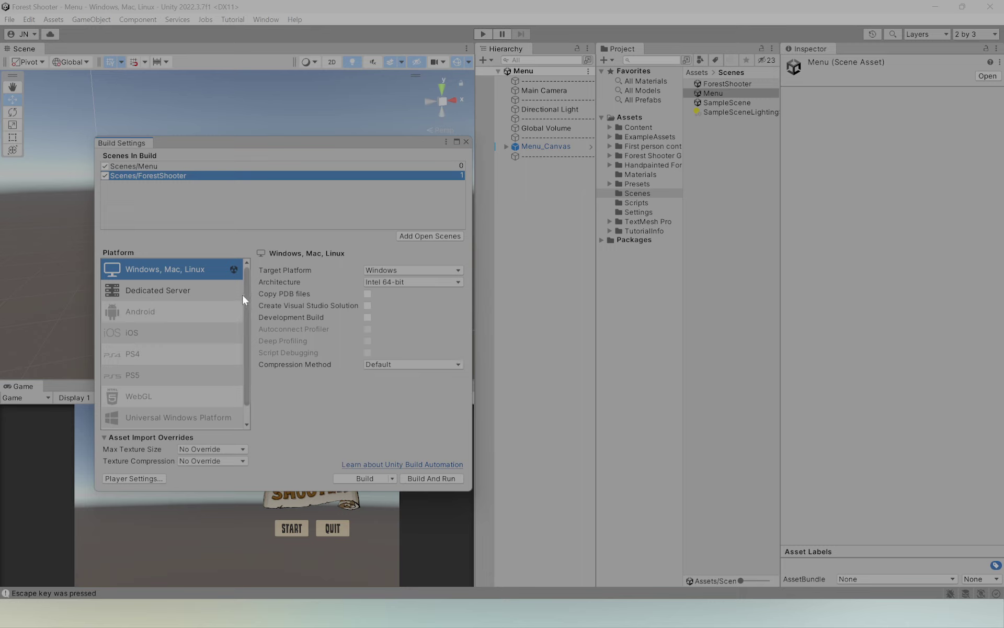
pyautogui.moveTo(247, 294); pyautogui.dragTo(201, 313)
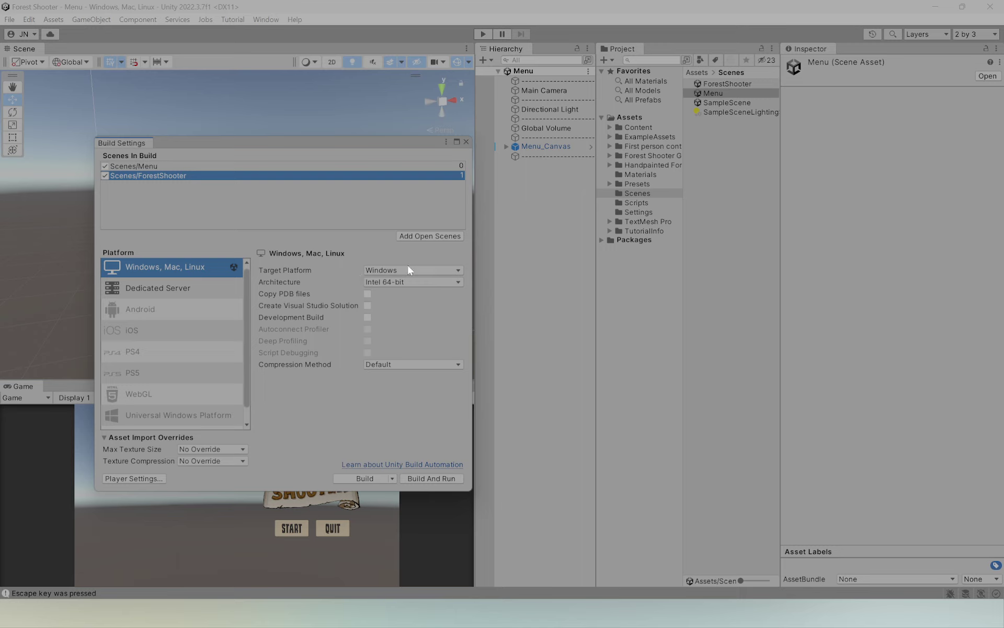
pyautogui.click(393, 479)
pyautogui.click(383, 444)
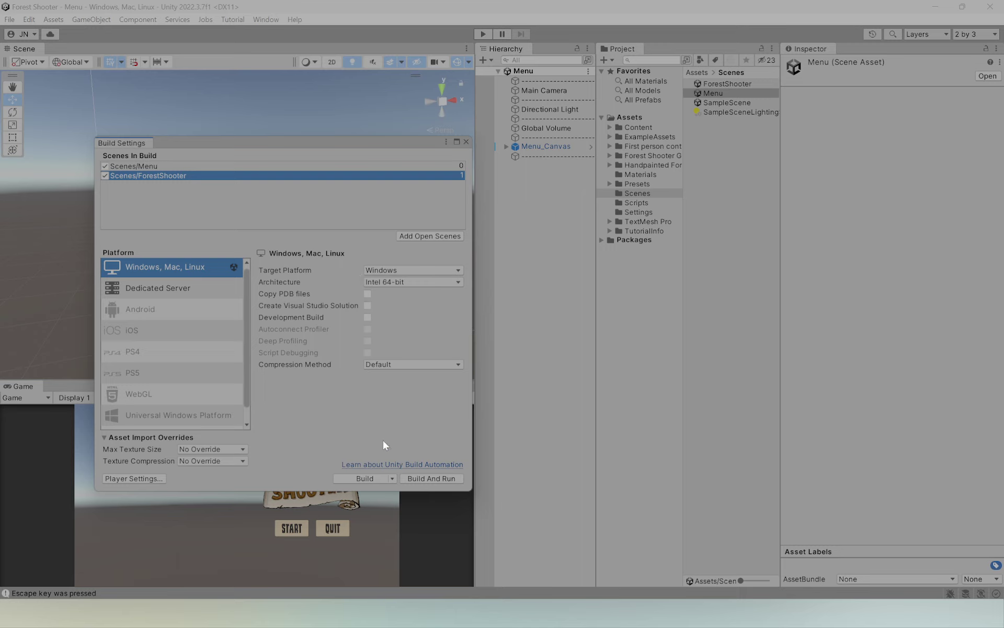
pyautogui.click(369, 478)
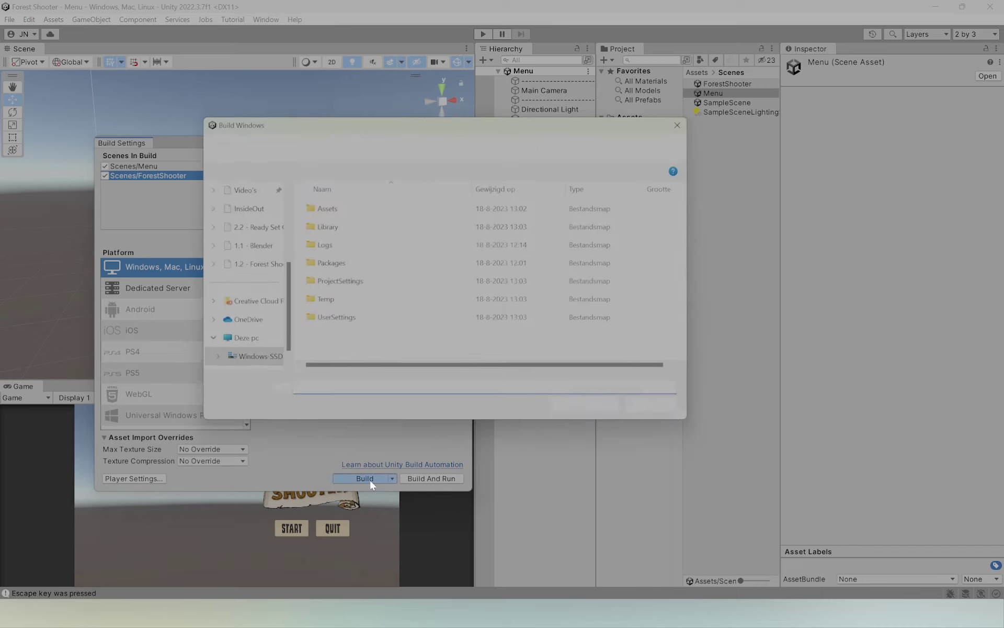
pyautogui.click(342, 144)
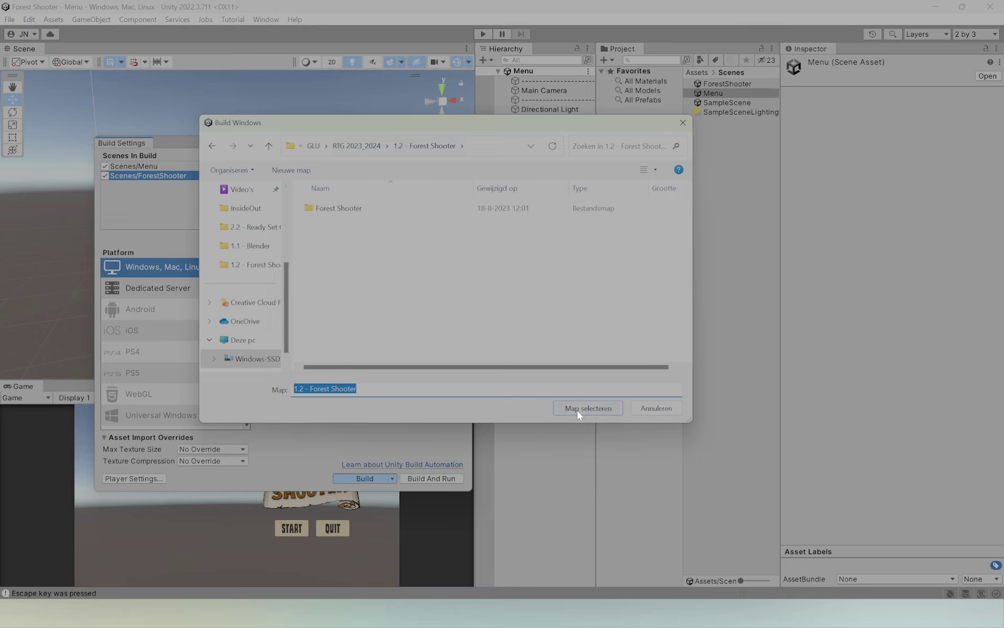
pyautogui.click(684, 124)
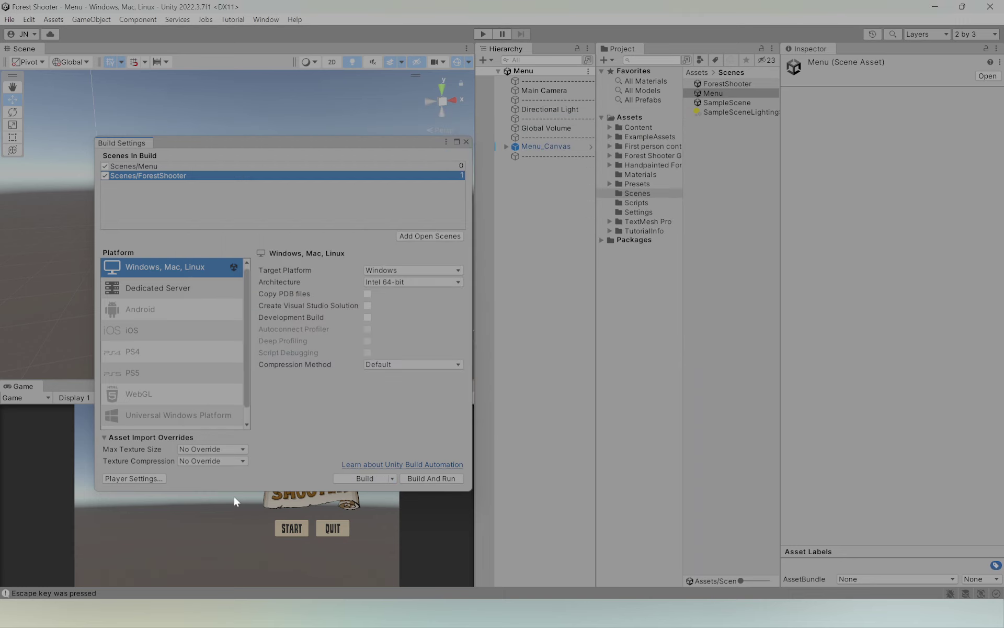
# Open the Player settings from the Build Settings and fill in the company name.
pyautogui.click(134, 478)
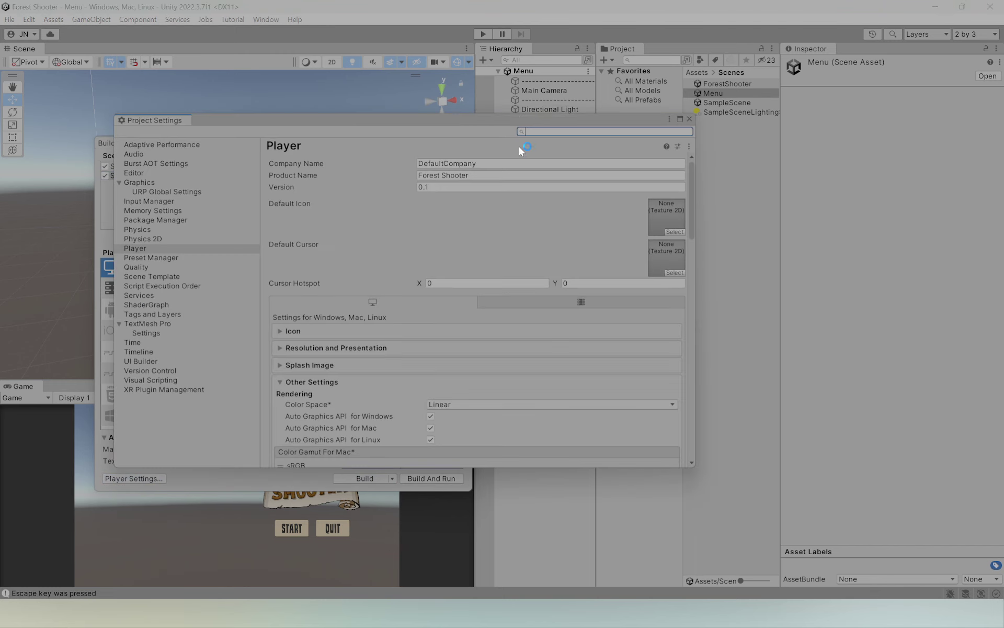
pyautogui.moveTo(504, 115); pyautogui.dragTo(620, 92)
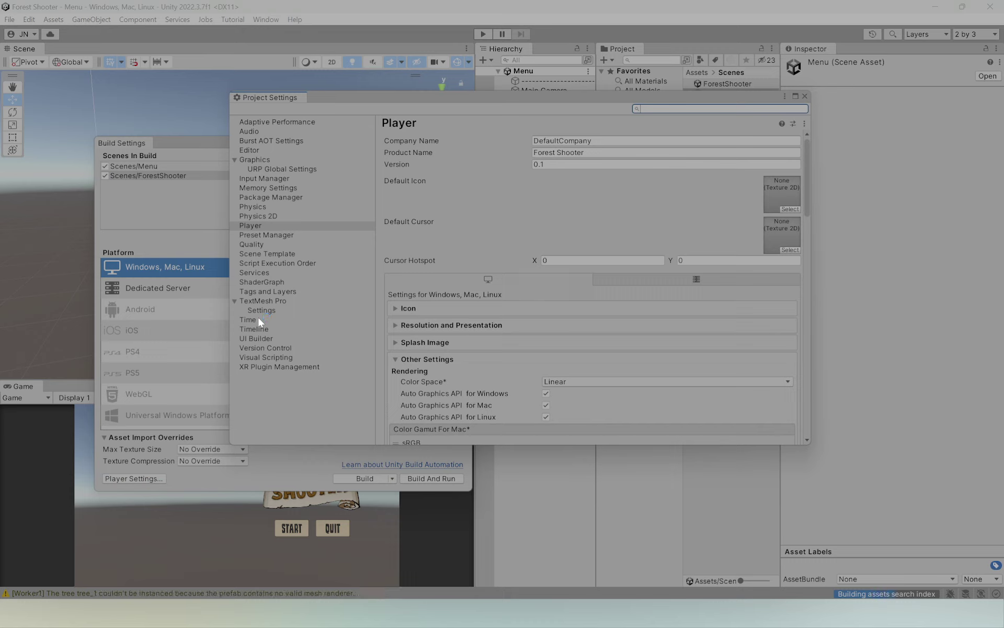
pyautogui.click(617, 141)
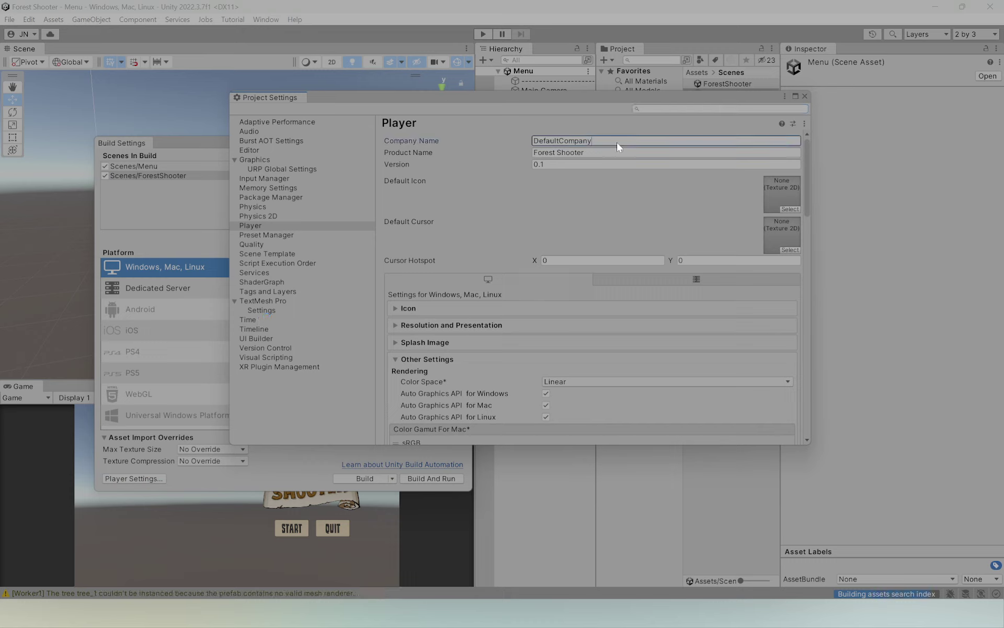
pyautogui.write('Jamie')
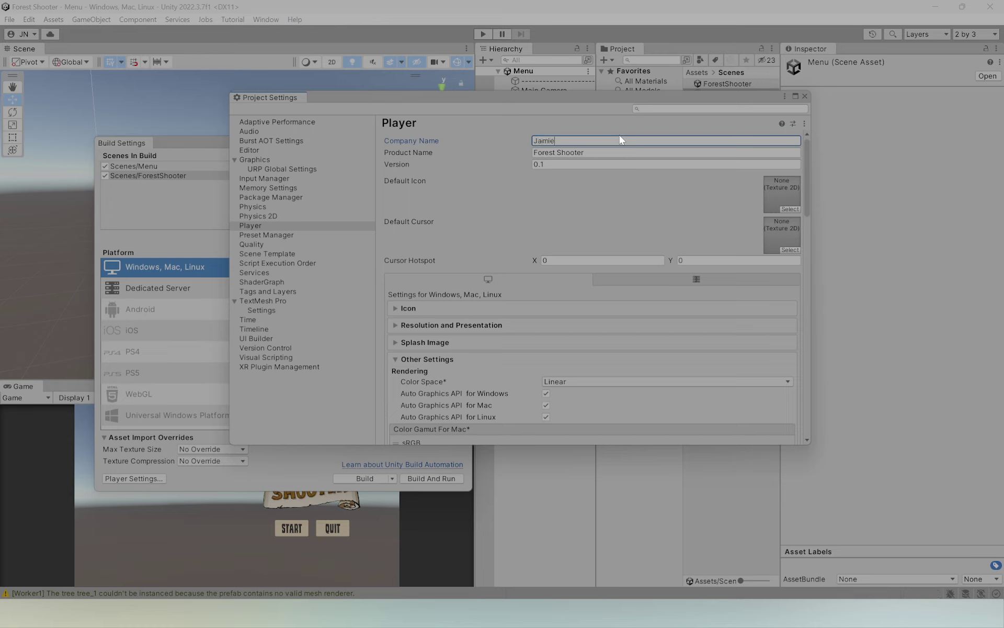
pyautogui.press('Tab')
pyautogui.hotkey('shift', 'Tab')
pyautogui.press('Tab')
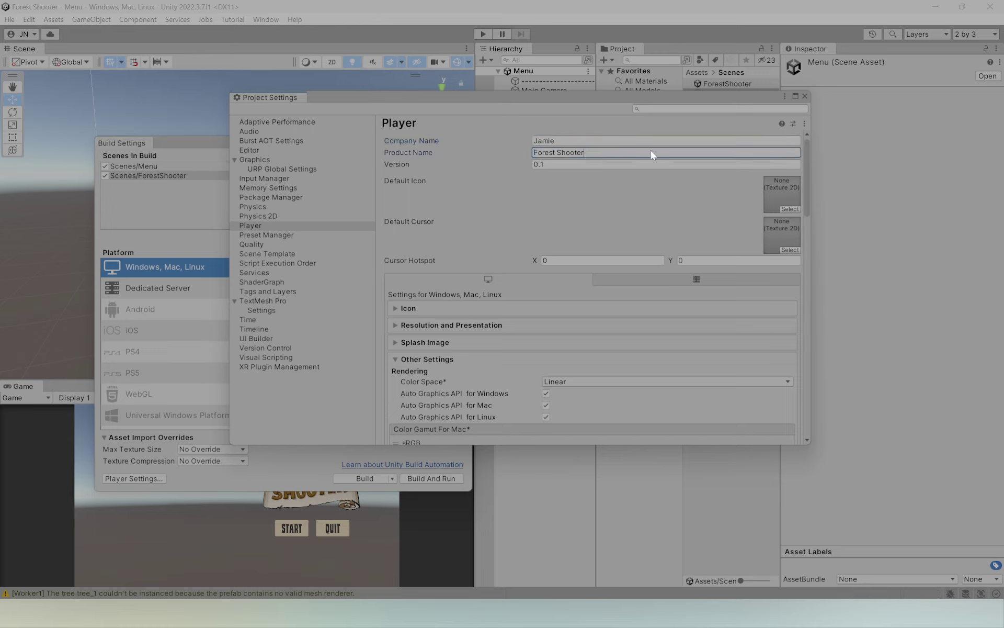
# Set the game's version to 1 and its product name to Flimsy Fruity Shooty.
pyautogui.press('Tab')
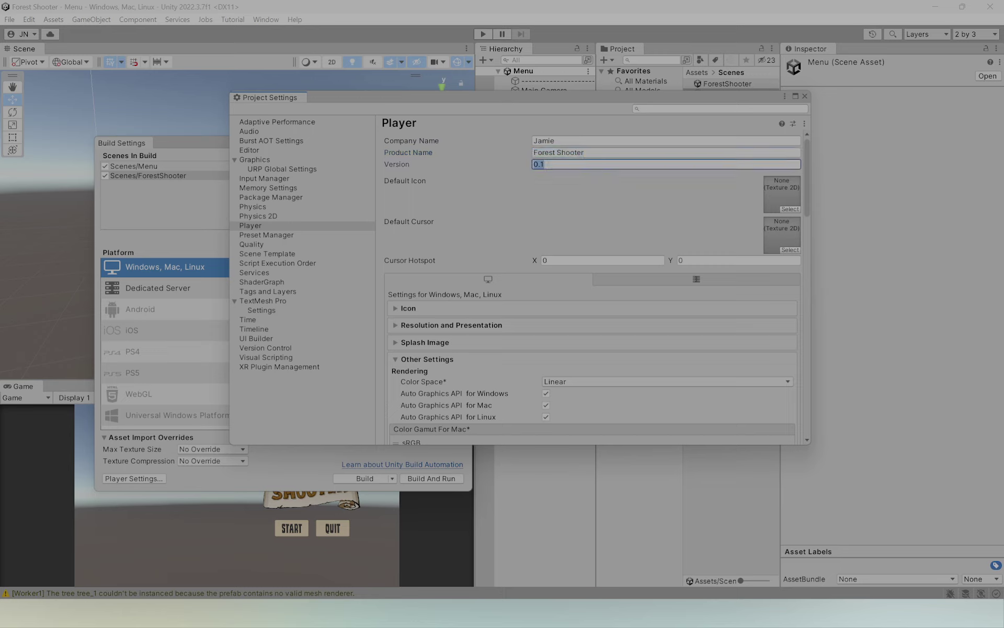
pyautogui.write('1')
pyautogui.hotkey('ctrl', 'a')
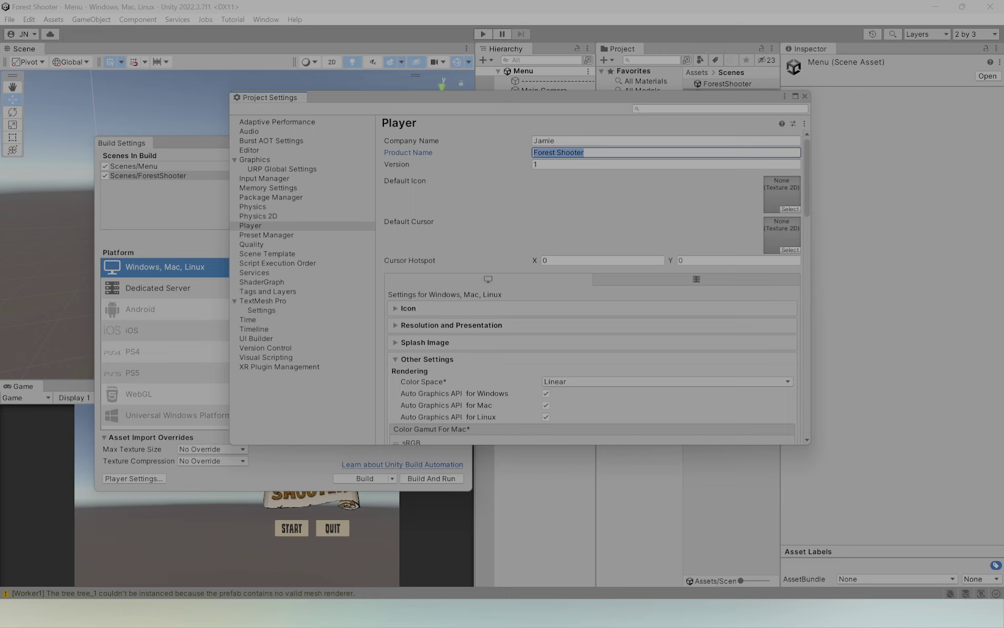
pyautogui.write('Flimsy Fruity Shooty')
pyautogui.hotkey('shift', 'Tab')
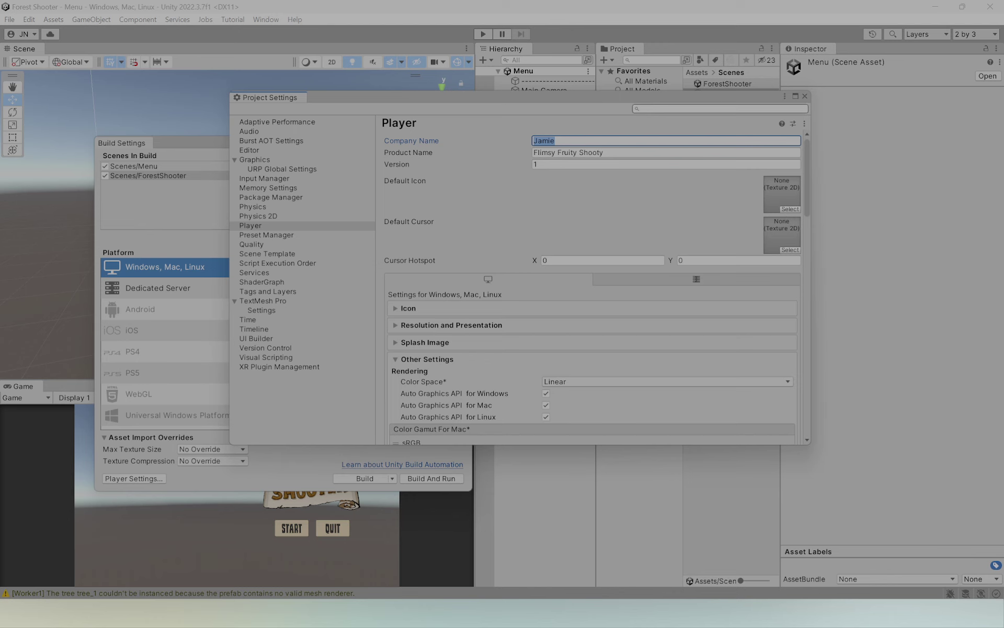
# Assign the ForestShooterLogo2048 texture as the game's default icon.
pyautogui.moveTo(717, 98); pyautogui.dragTo(534, 106)
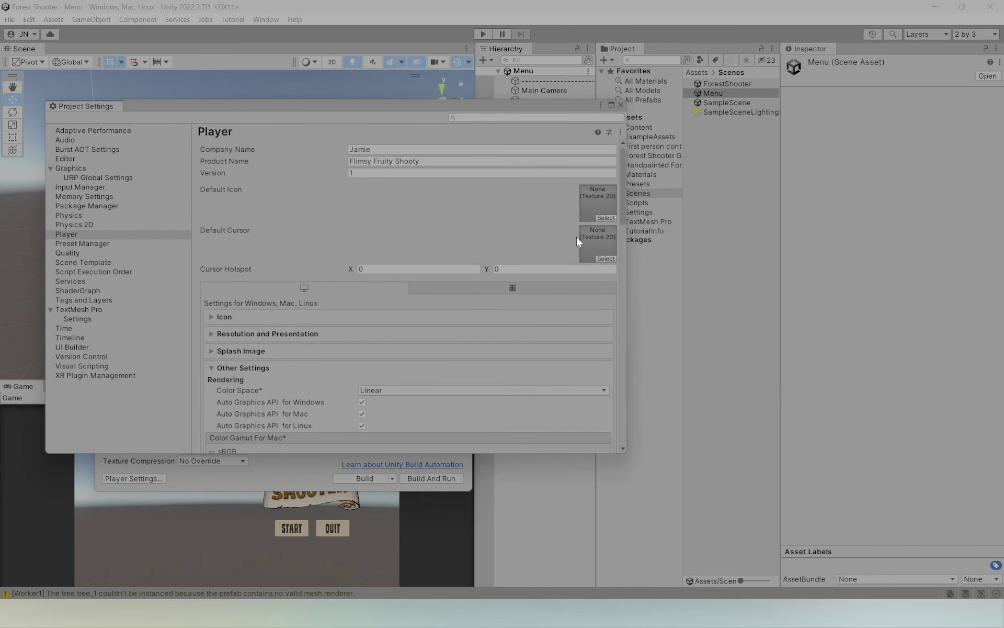
pyautogui.click(608, 218)
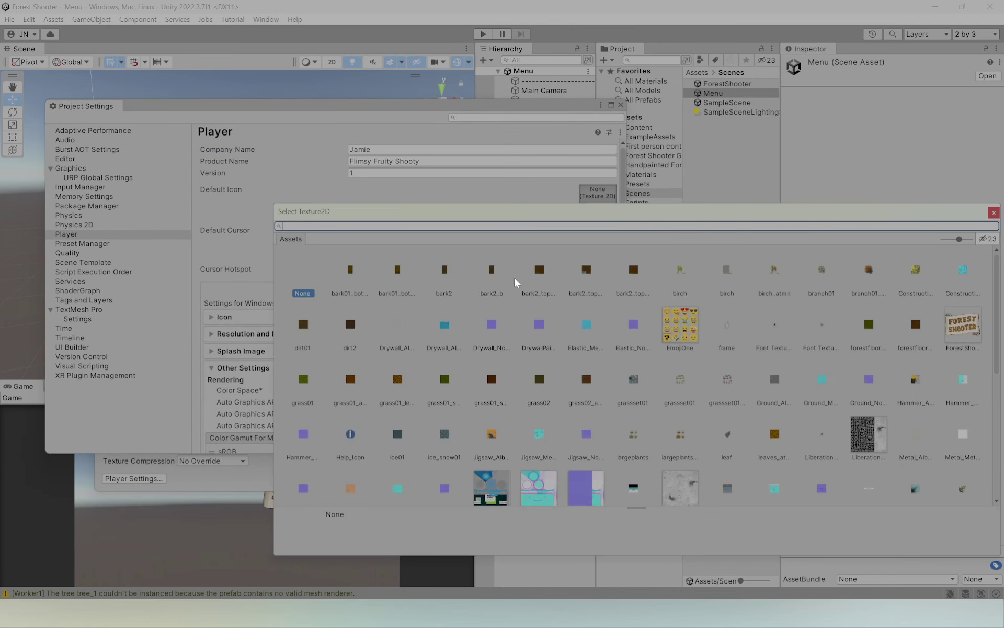
pyautogui.click(690, 333)
pyautogui.click(958, 329)
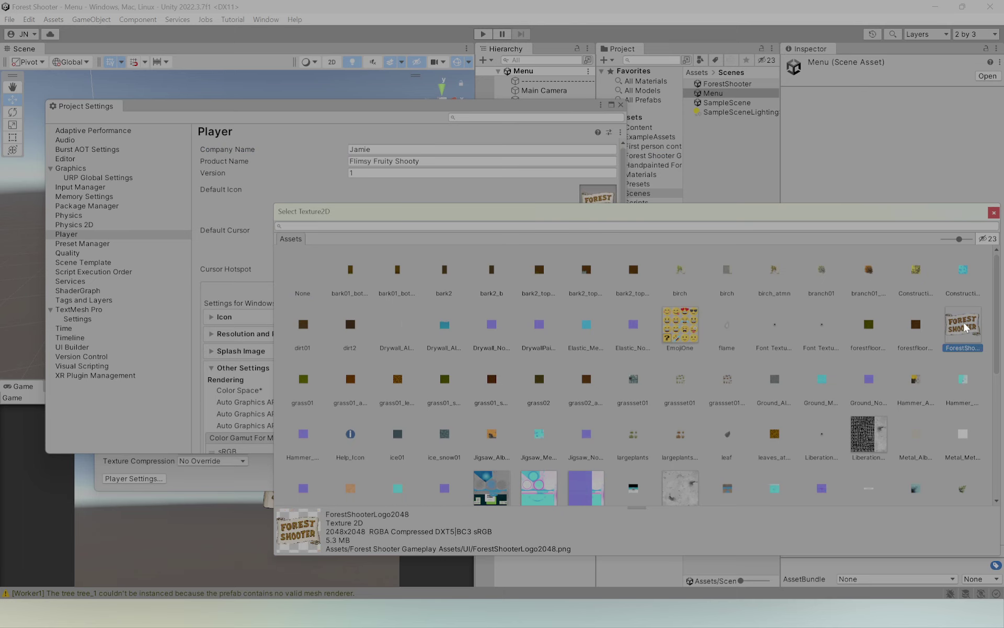
pyautogui.click(994, 213)
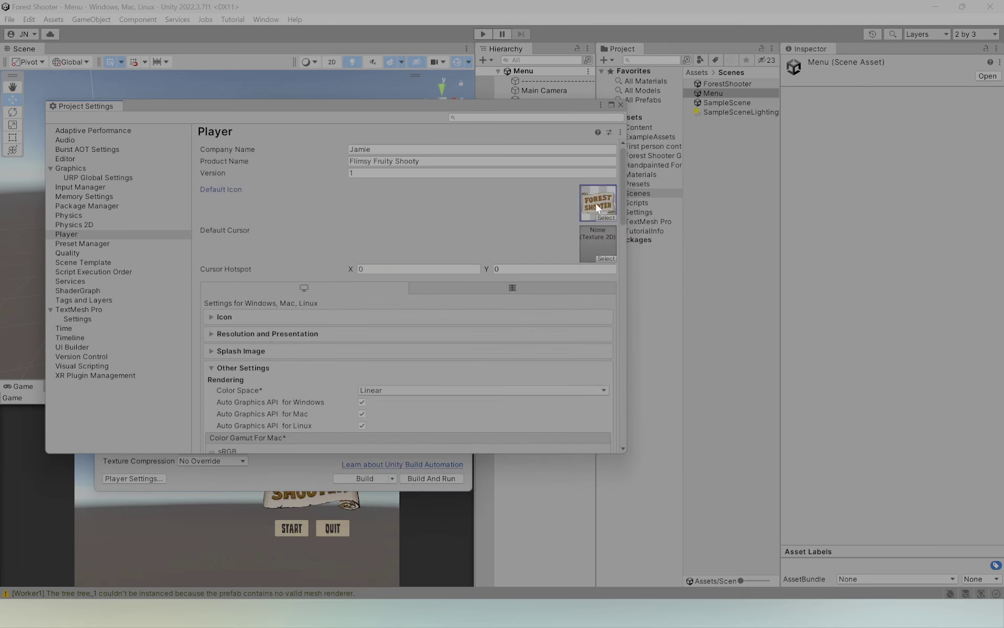
pyautogui.moveTo(529, 110); pyautogui.dragTo(668, 132)
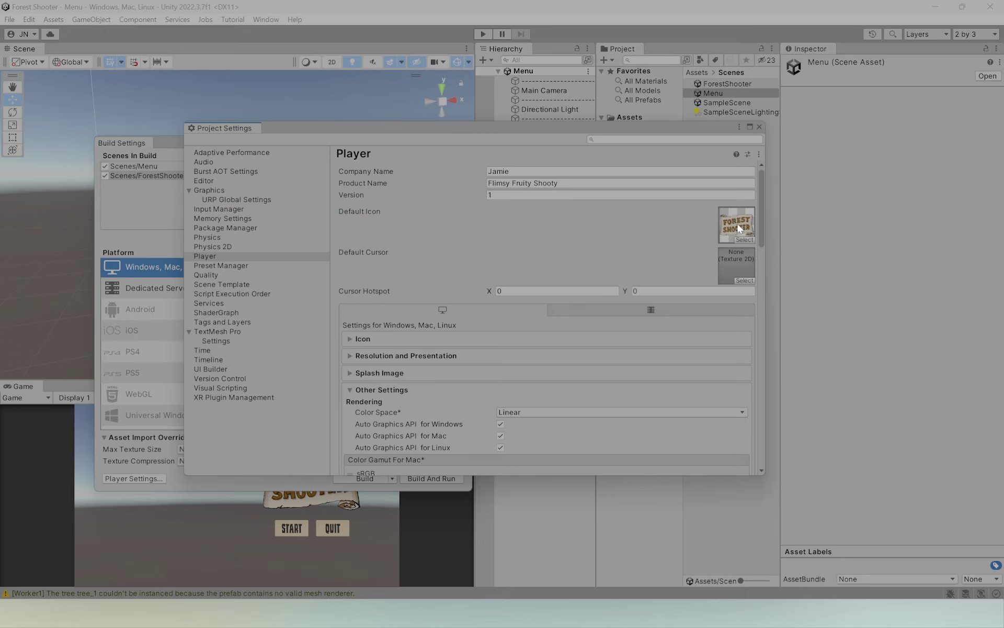
# Examine the icon previews at each size and the Resolution and Presentation options for Windows, Mac, Linux.
pyautogui.scroll(-3, 484, 297)
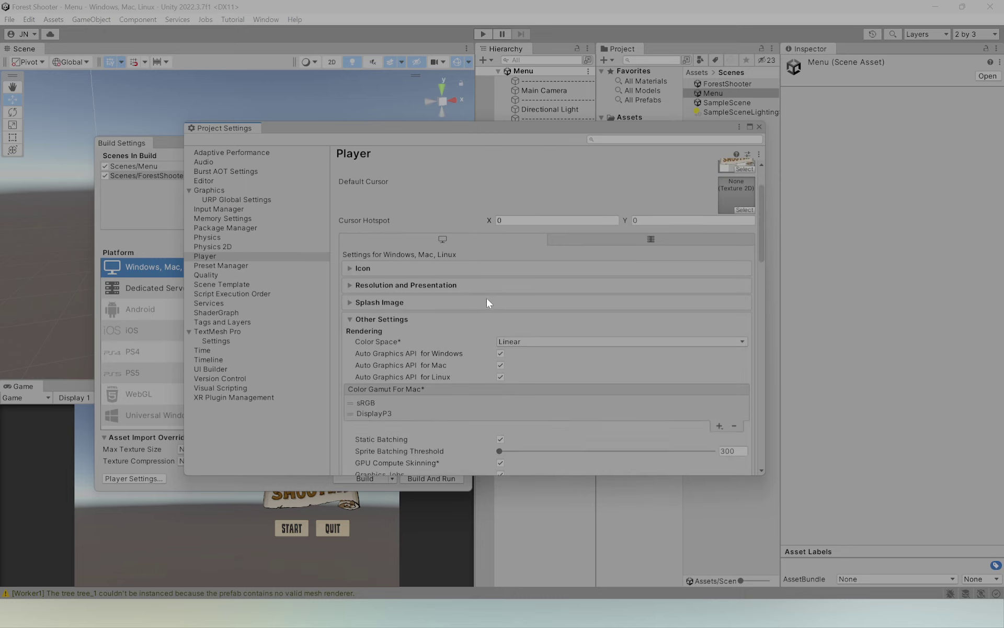
pyautogui.click(495, 268)
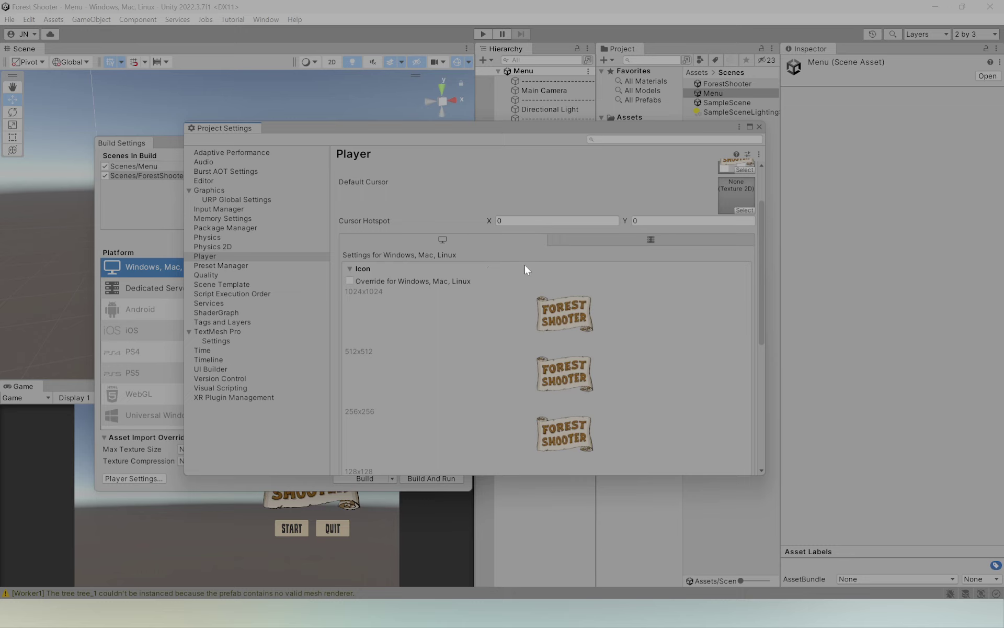
pyautogui.scroll(-5, 534, 260)
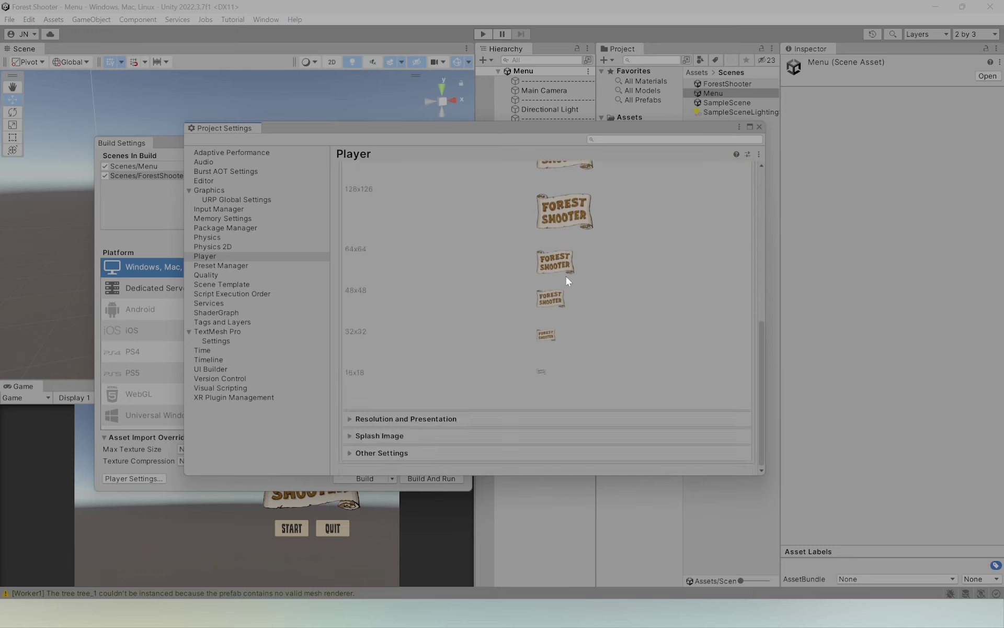
pyautogui.scroll(6, 566, 276)
pyautogui.click(403, 305)
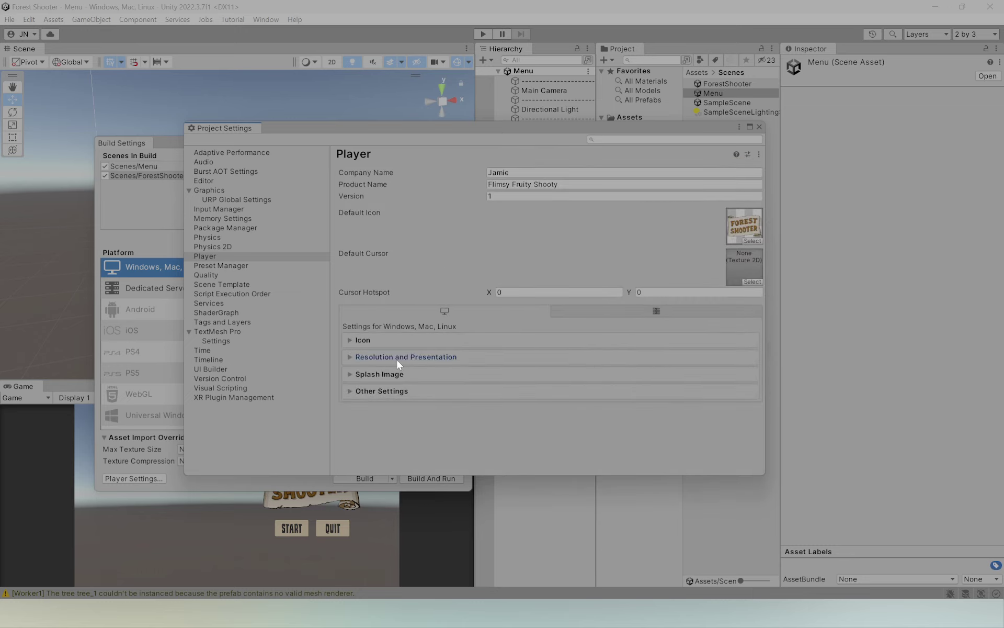
pyautogui.click(404, 355)
pyautogui.scroll(-3, 444, 331)
pyautogui.click(453, 286)
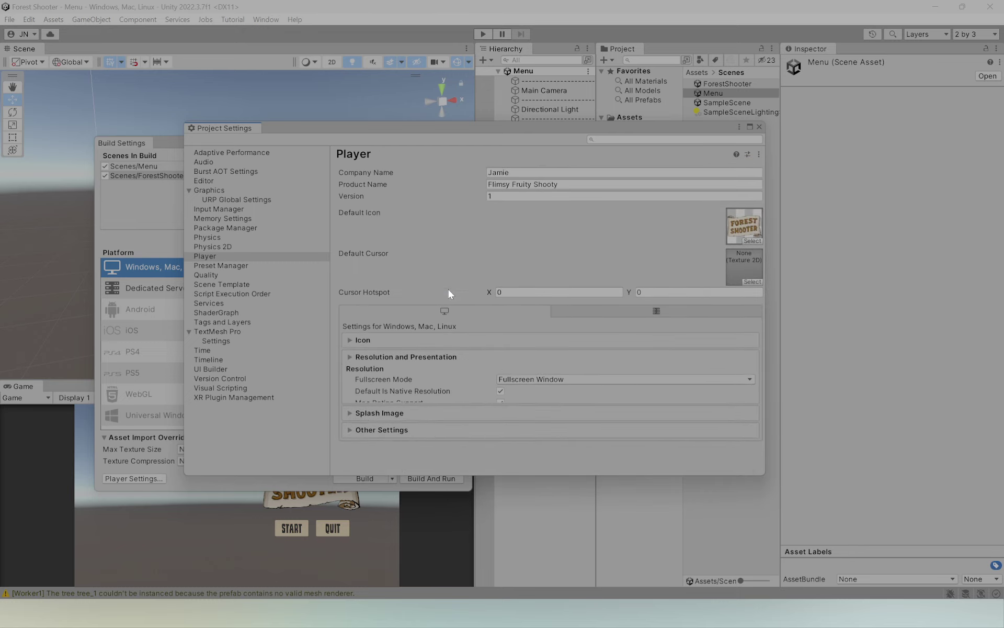
# Expand the Splash Image settings, move the settings windows clear of the game view and preview the splash screen.
pyautogui.click(422, 369)
pyautogui.scroll(-3, 422, 372)
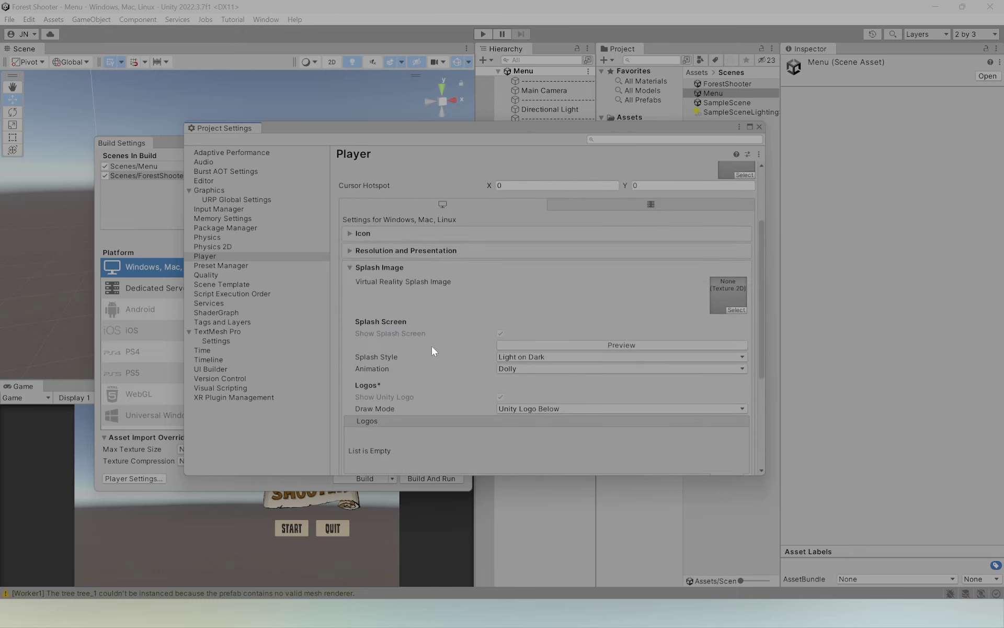
pyautogui.click(165, 134)
pyautogui.moveTo(165, 134); pyautogui.dragTo(131, 60)
pyautogui.click(422, 102)
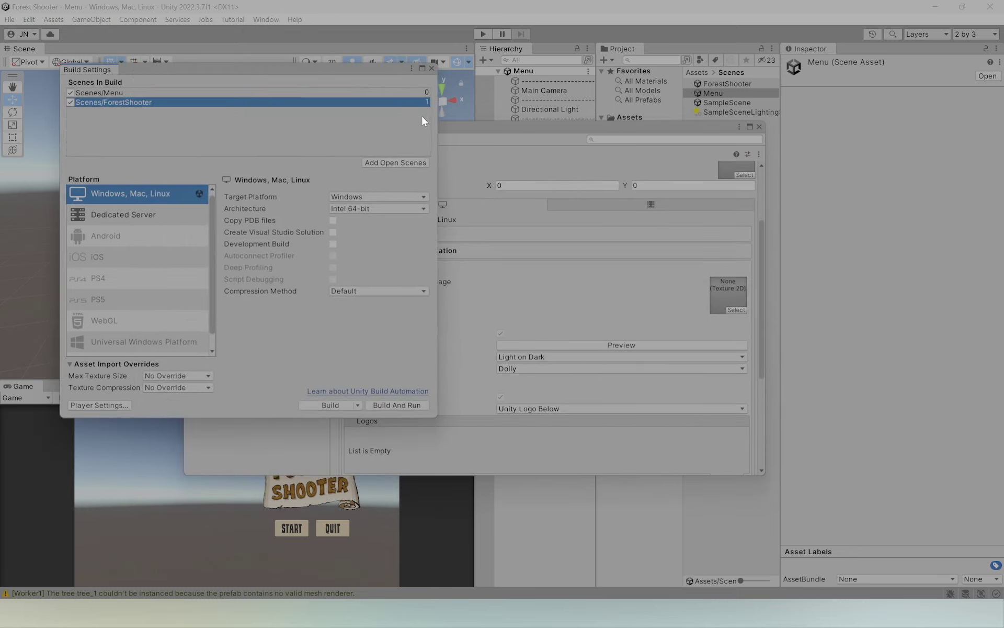
pyautogui.moveTo(549, 126); pyautogui.dragTo(687, 80)
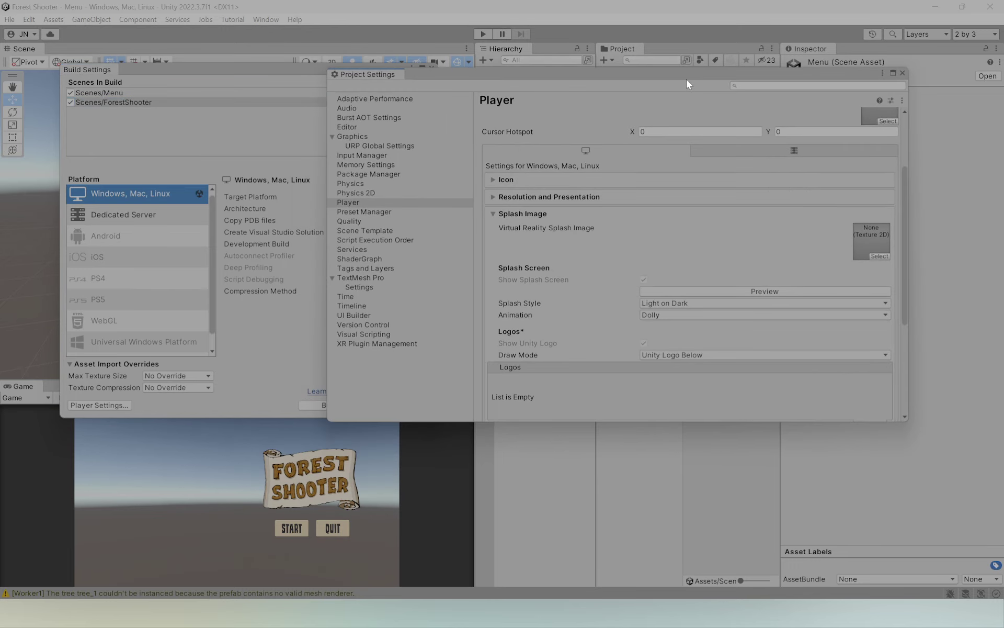
pyautogui.click(714, 290)
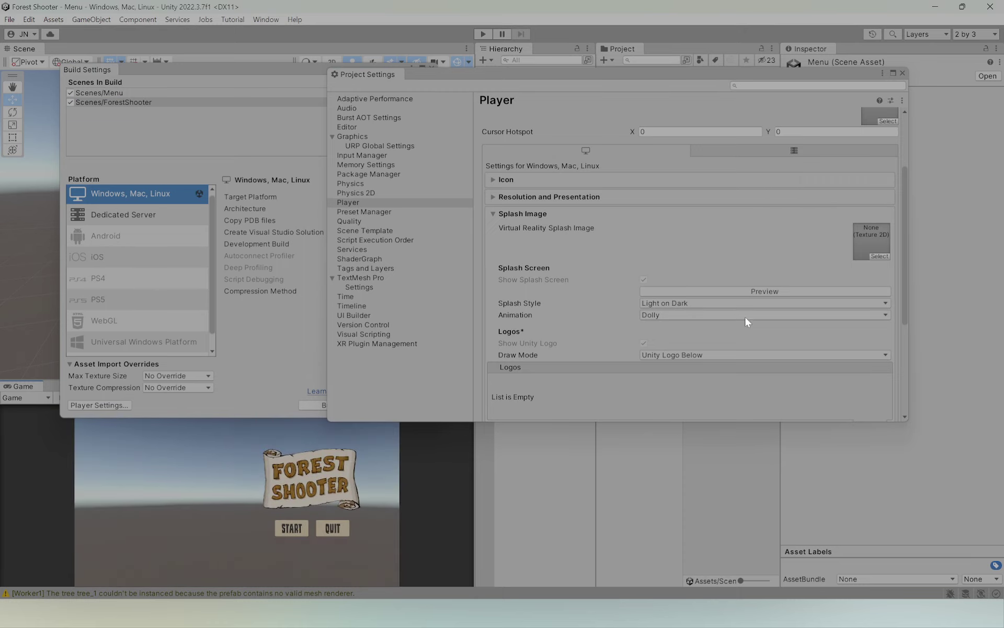
# Add an entry to the splash screen logos and assign the Forest Shooter logo sprite to it.
pyautogui.scroll(-3, 585, 316)
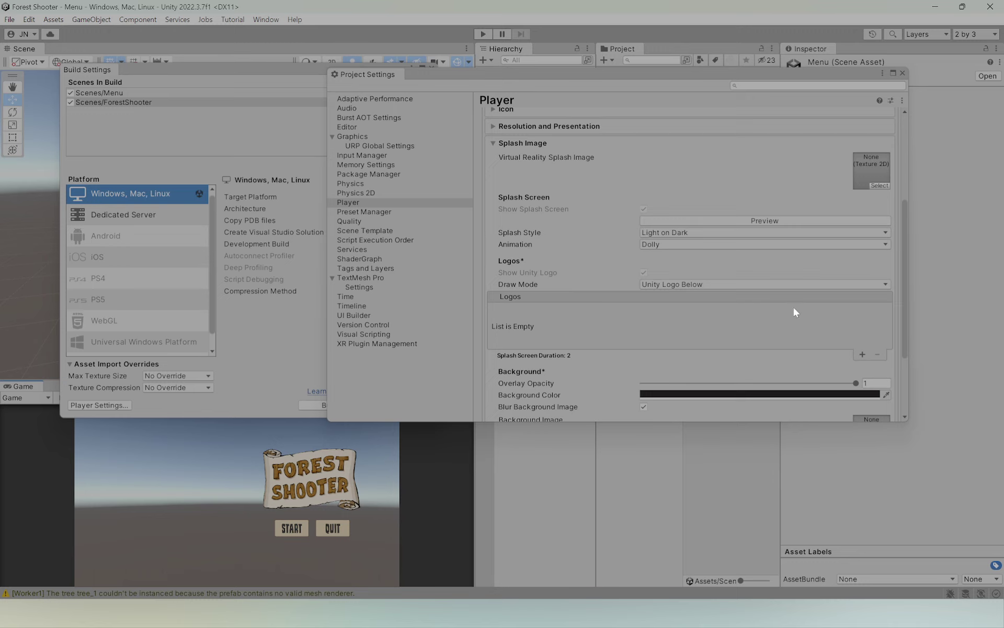
pyautogui.scroll(-1, 795, 313)
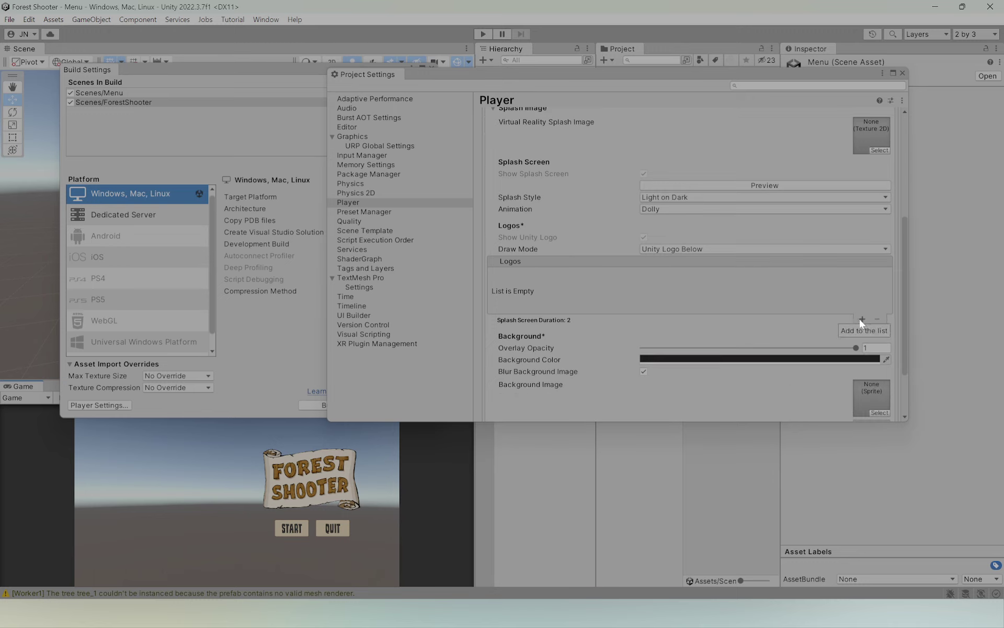
pyautogui.click(862, 319)
pyautogui.click(525, 305)
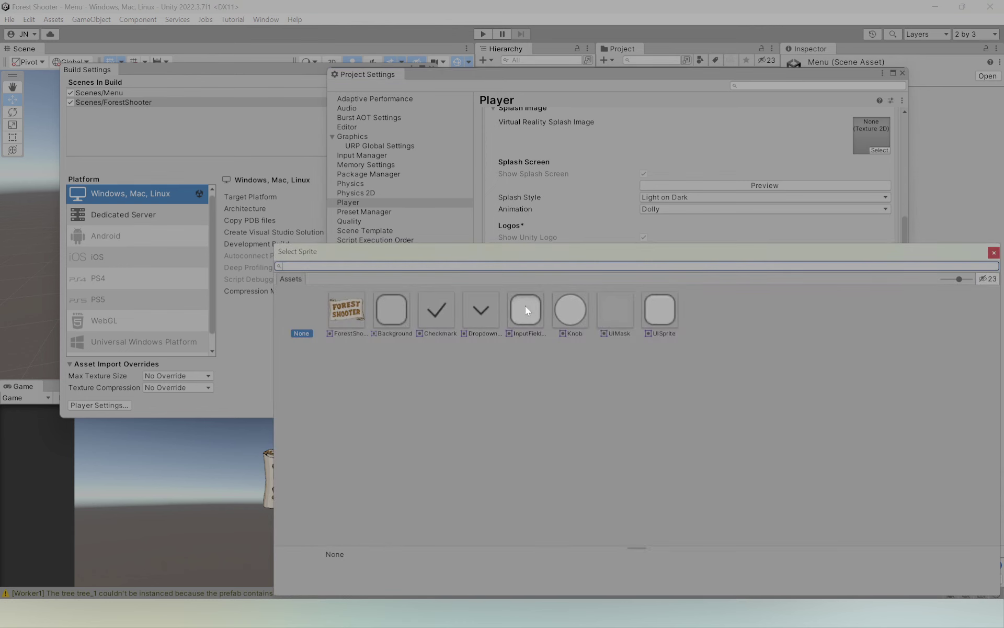
pyautogui.doubleClick(332, 312)
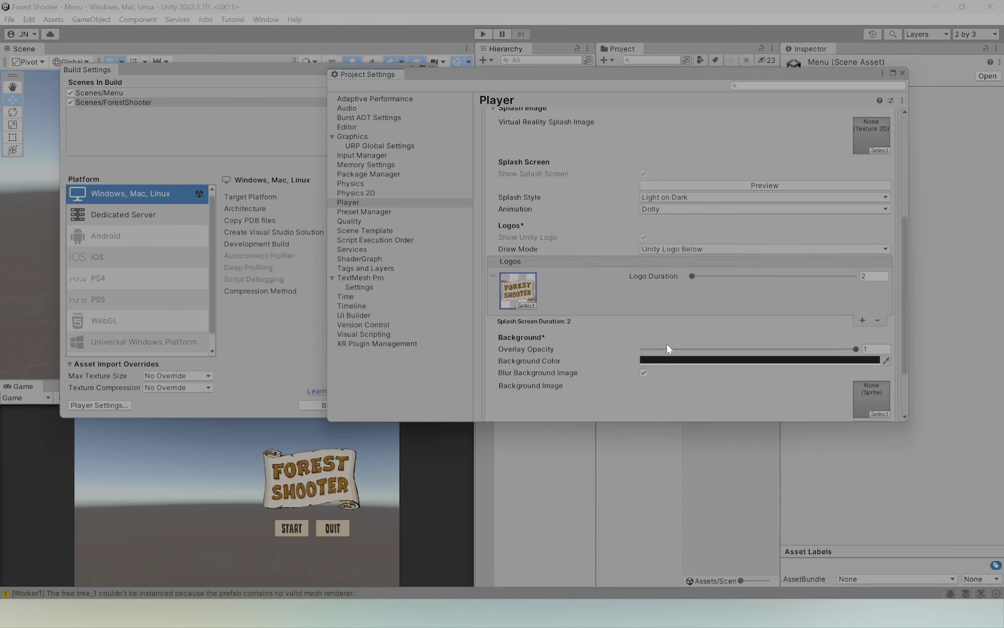
# Preview the splash screen with the added logo and set the logos' draw mode to All Sequential.
pyautogui.scroll(2, 693, 341)
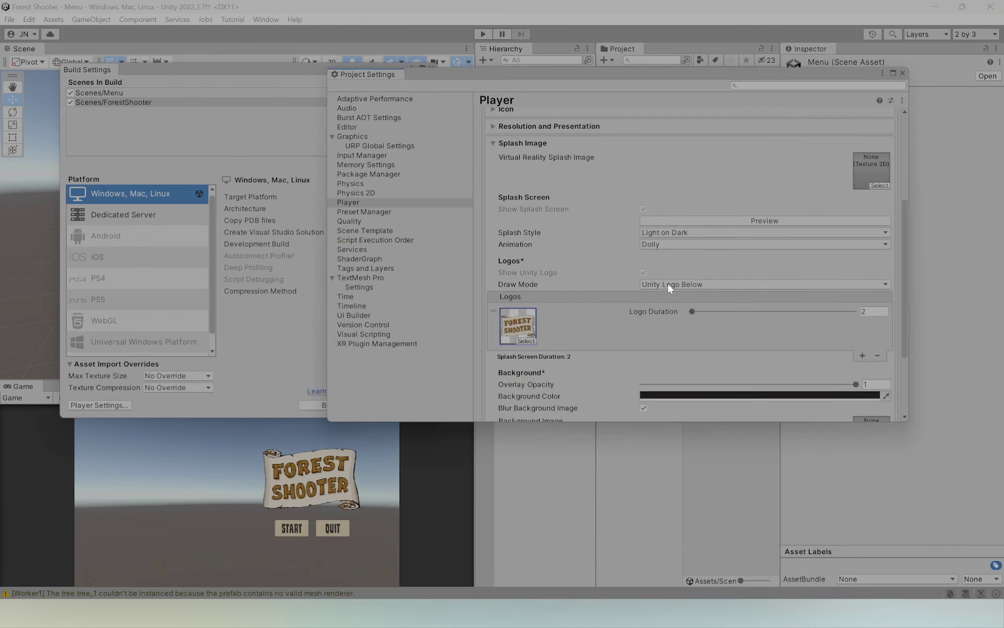
pyautogui.click(767, 220)
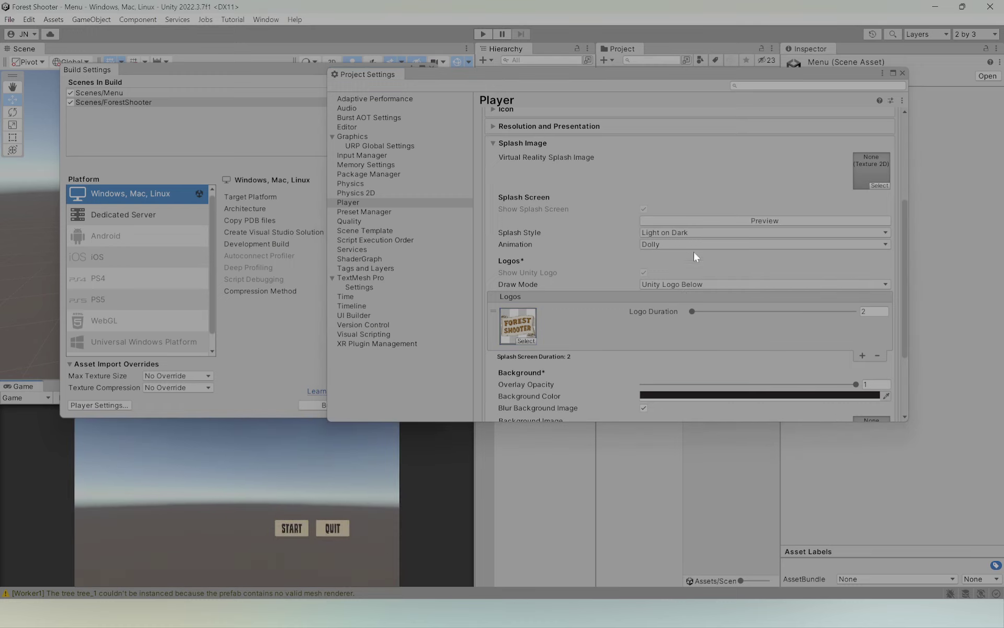
pyautogui.click(685, 285)
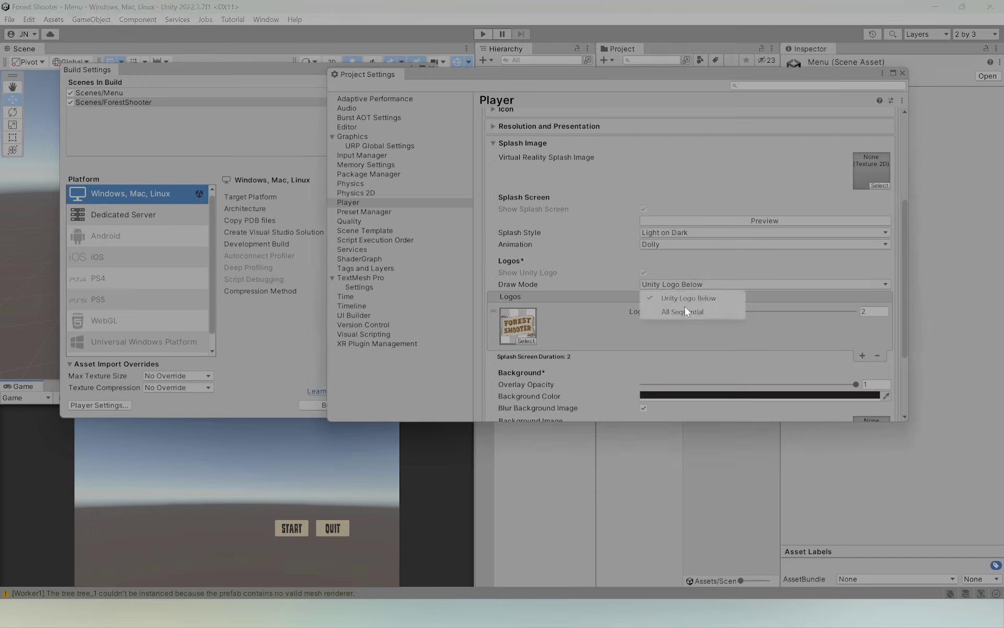
pyautogui.click(682, 312)
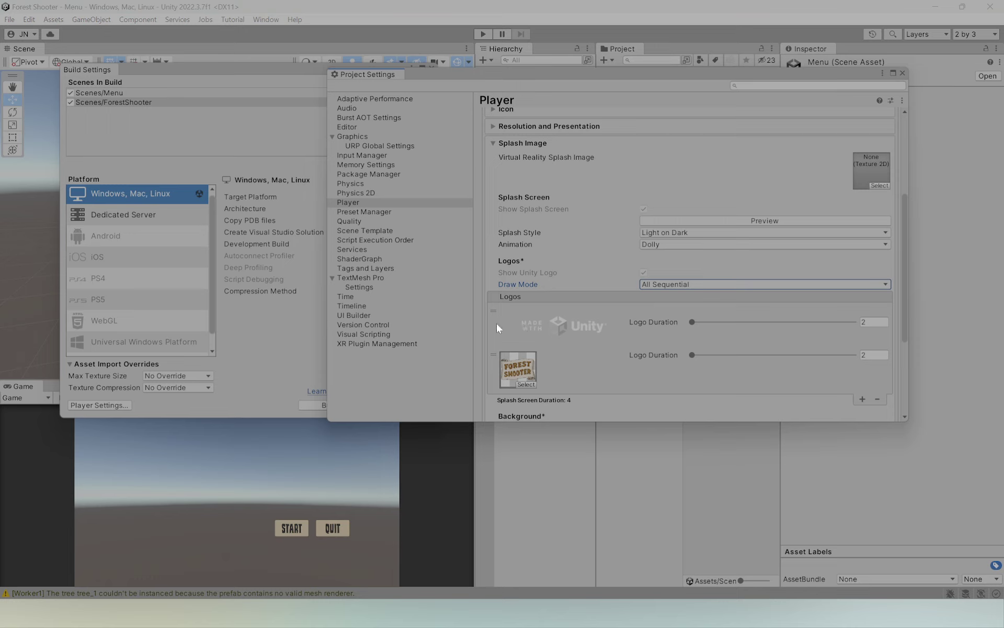
# Select the Unity logo entry in the splash screen logos and preview the sequential splash screen.
pyautogui.moveTo(497, 324)
pyautogui.mouseDown()
pyautogui.moveTo(500, 366)
pyautogui.moveTo(493, 312)
pyautogui.moveTo(488, 359)
pyautogui.moveTo(492, 318)
pyautogui.mouseUp()
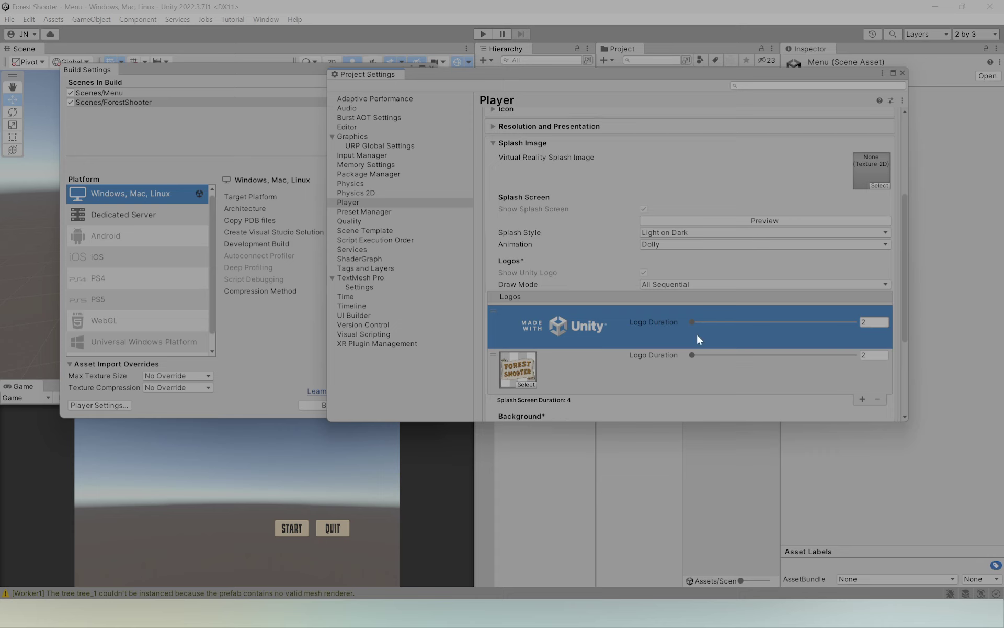
pyautogui.click(762, 218)
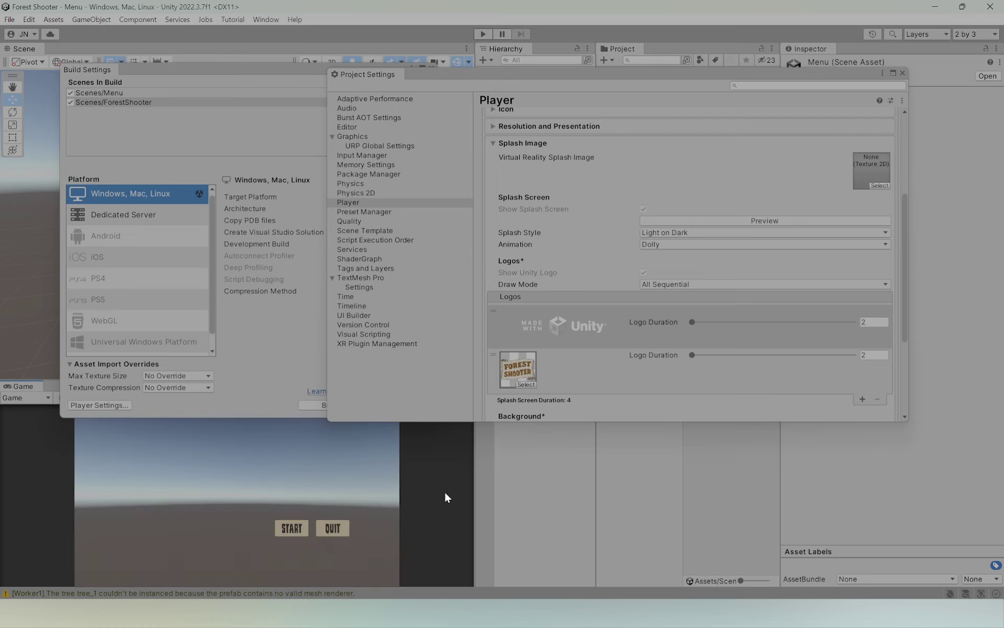
# Set the splash screen's background image to the Knob sprite and preview the splash screen.
pyautogui.scroll(-3, 674, 320)
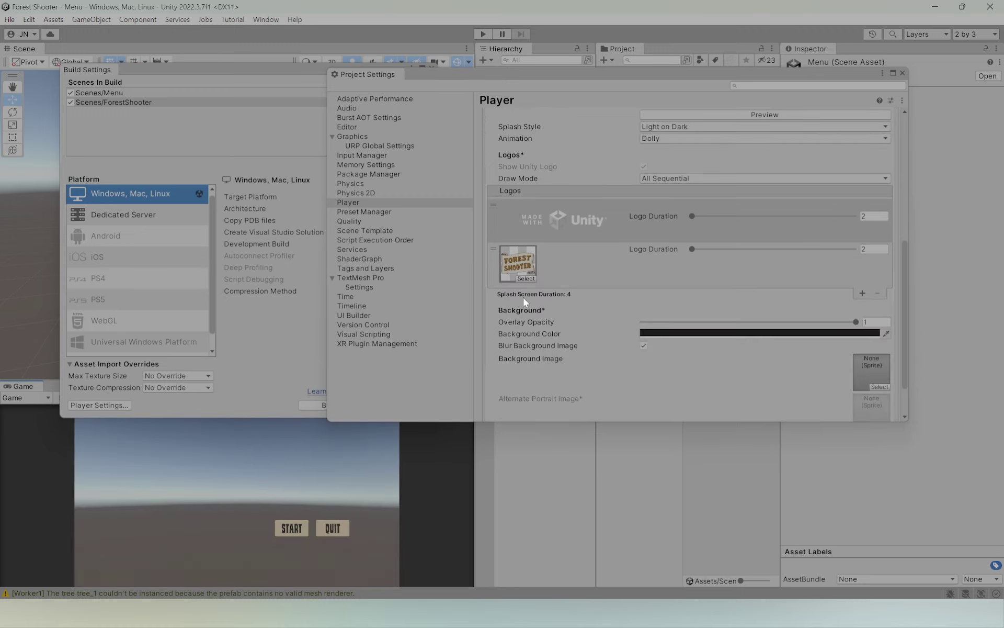
pyautogui.scroll(-2, 806, 306)
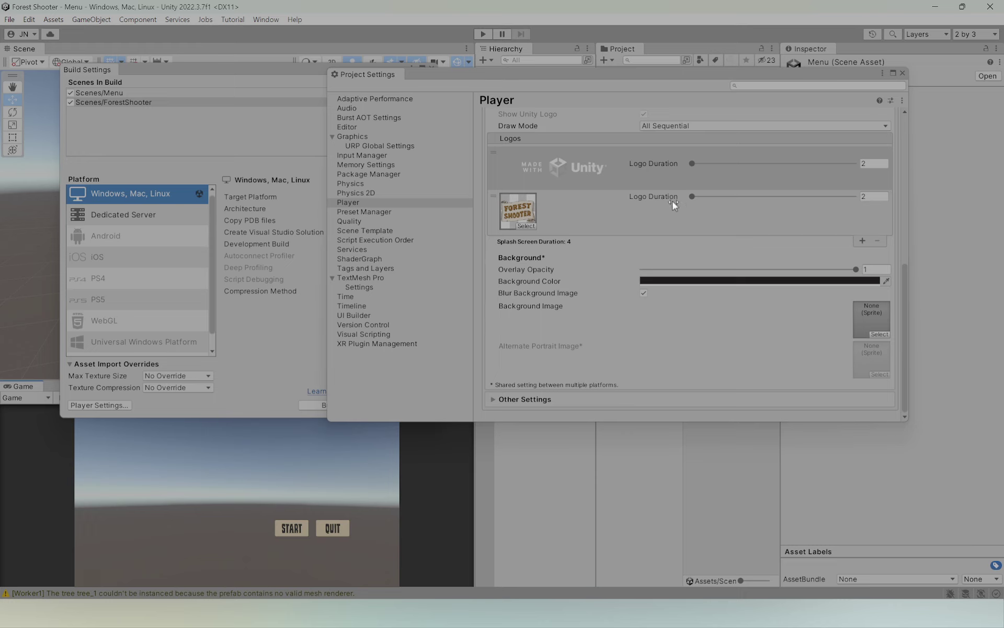
pyautogui.scroll(3, 685, 306)
pyautogui.scroll(-3, 685, 305)
pyautogui.click(878, 334)
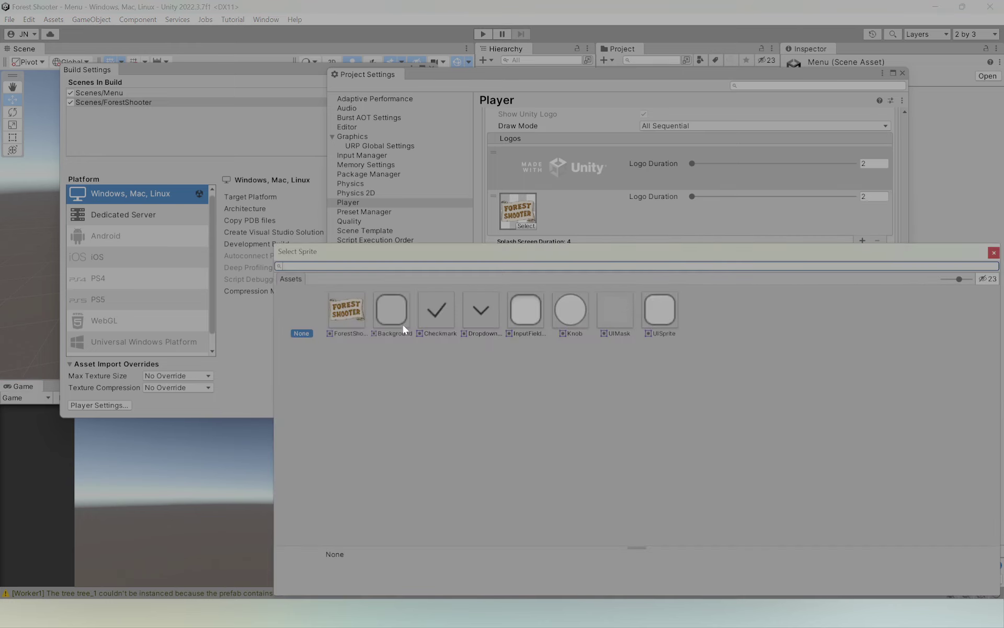
pyautogui.click(994, 253)
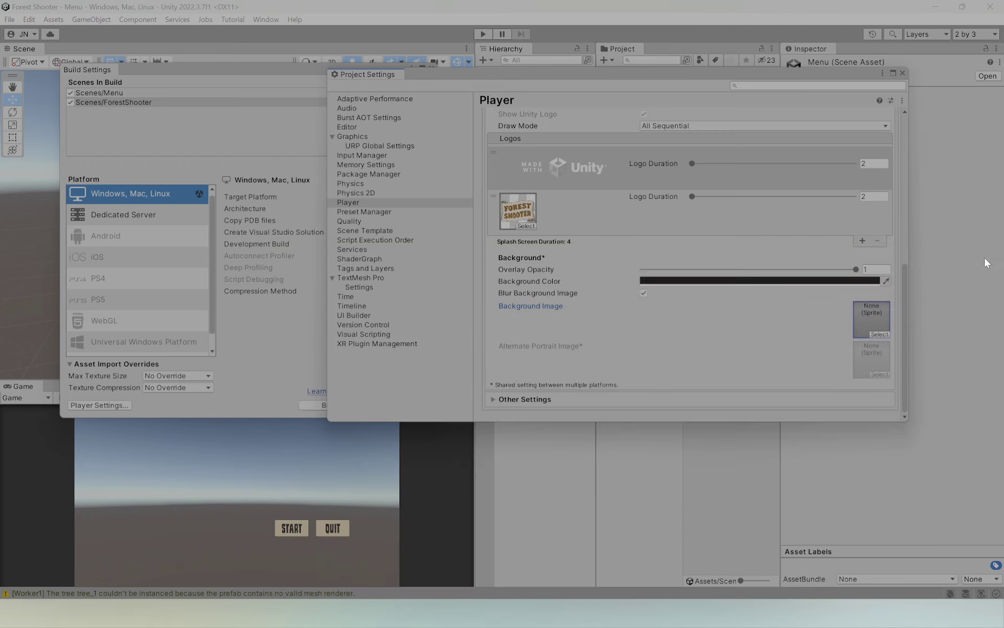
pyautogui.click(876, 336)
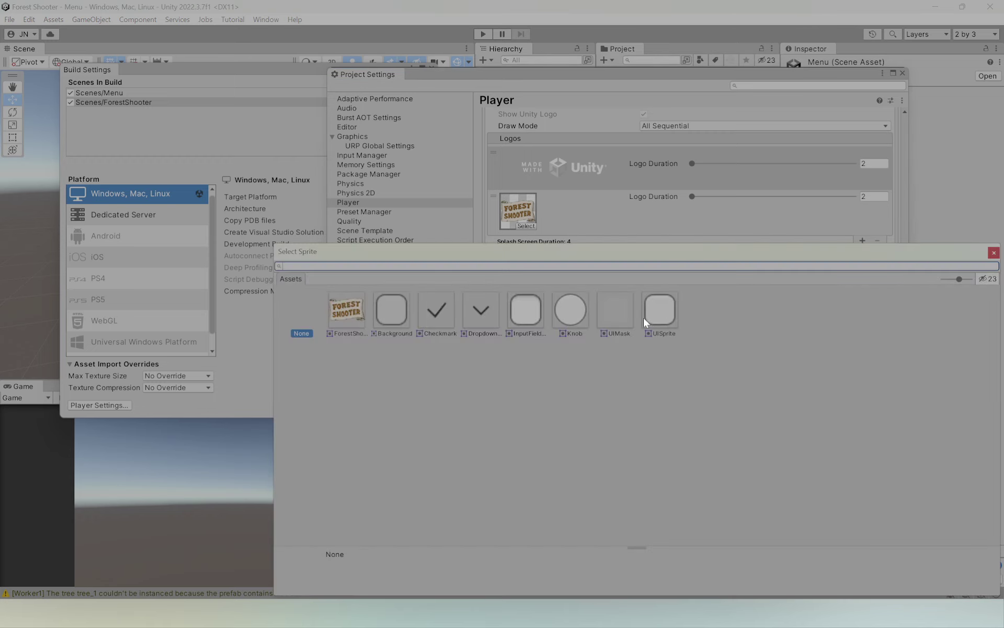
pyautogui.doubleClick(578, 315)
pyautogui.scroll(4, 717, 339)
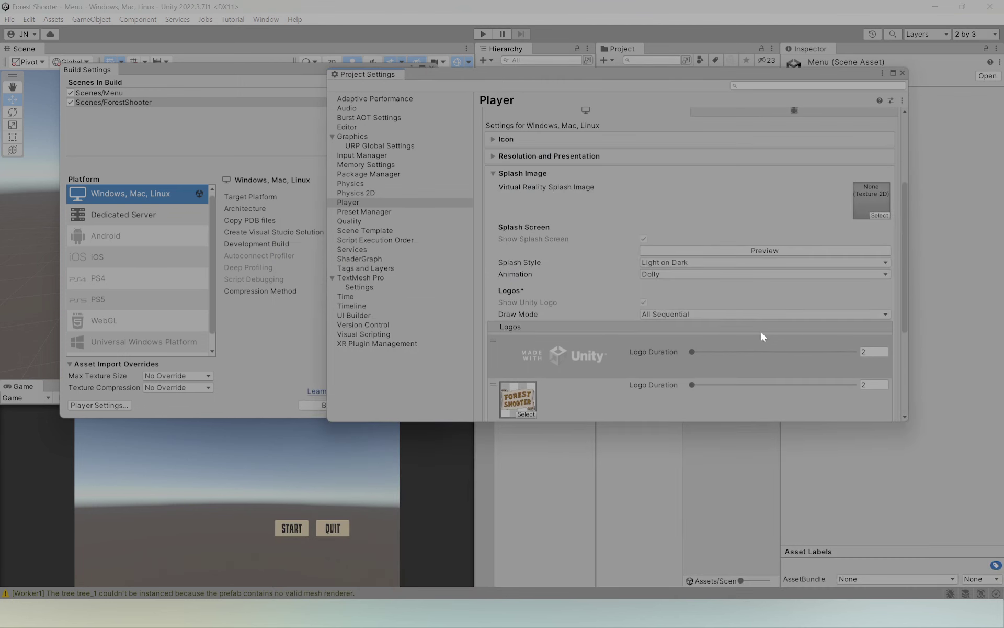
pyautogui.click(752, 252)
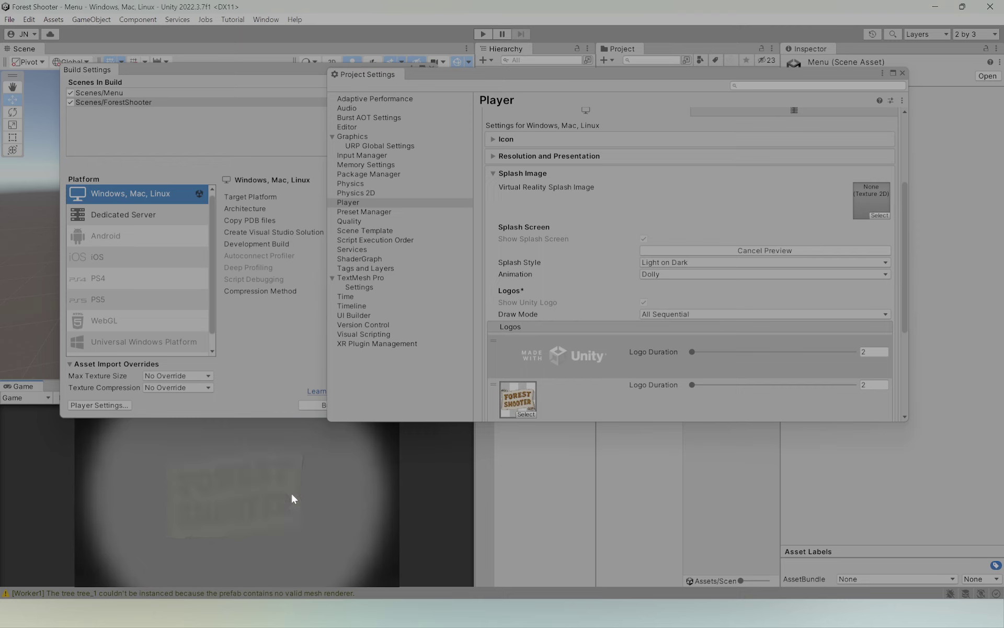
# Review the splash background options, Other Settings, Splash Image and Icon sections of the player settings.
pyautogui.scroll(-5, 810, 303)
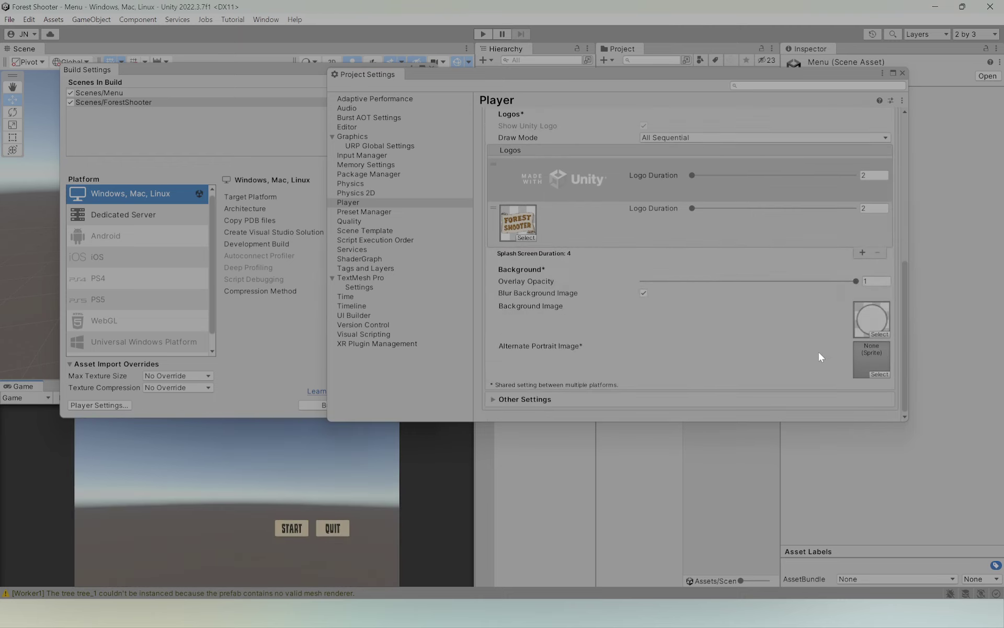
pyautogui.click(633, 398)
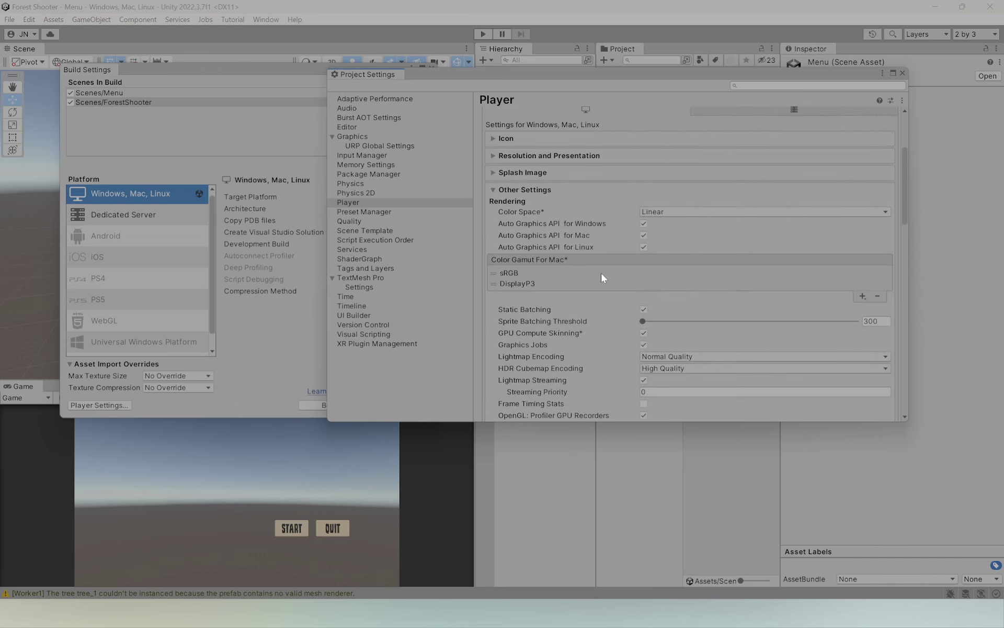
pyautogui.scroll(3, 573, 283)
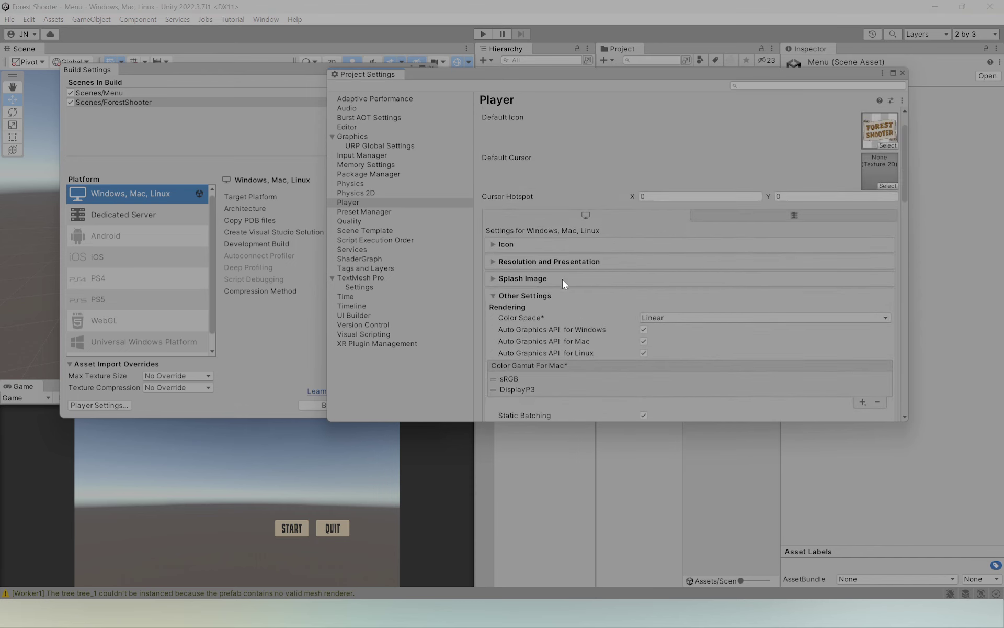
pyautogui.click(563, 279)
pyautogui.scroll(-5, 775, 359)
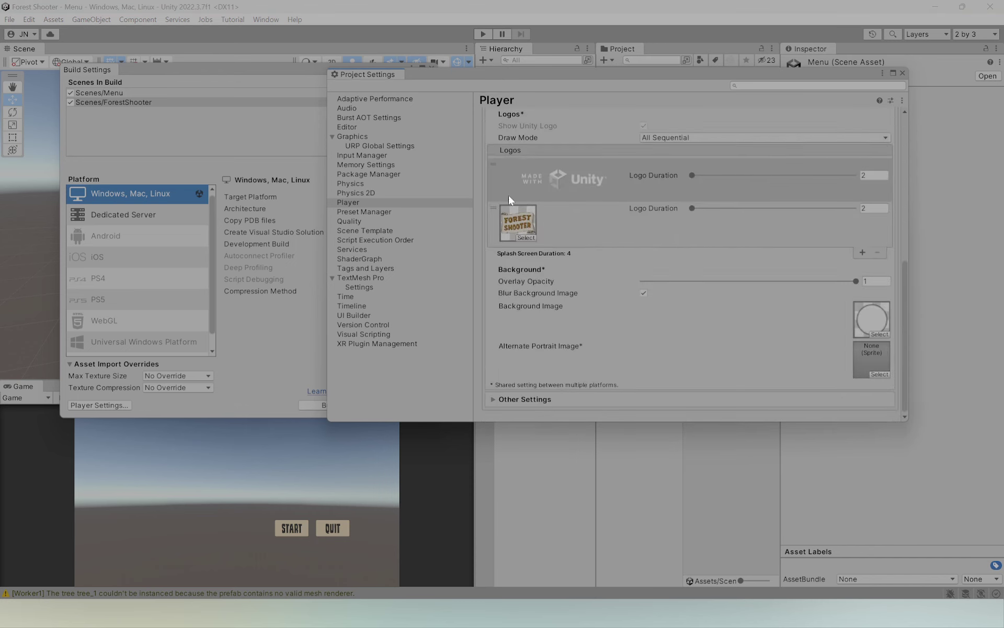
pyautogui.scroll(7, 510, 200)
pyautogui.click(546, 285)
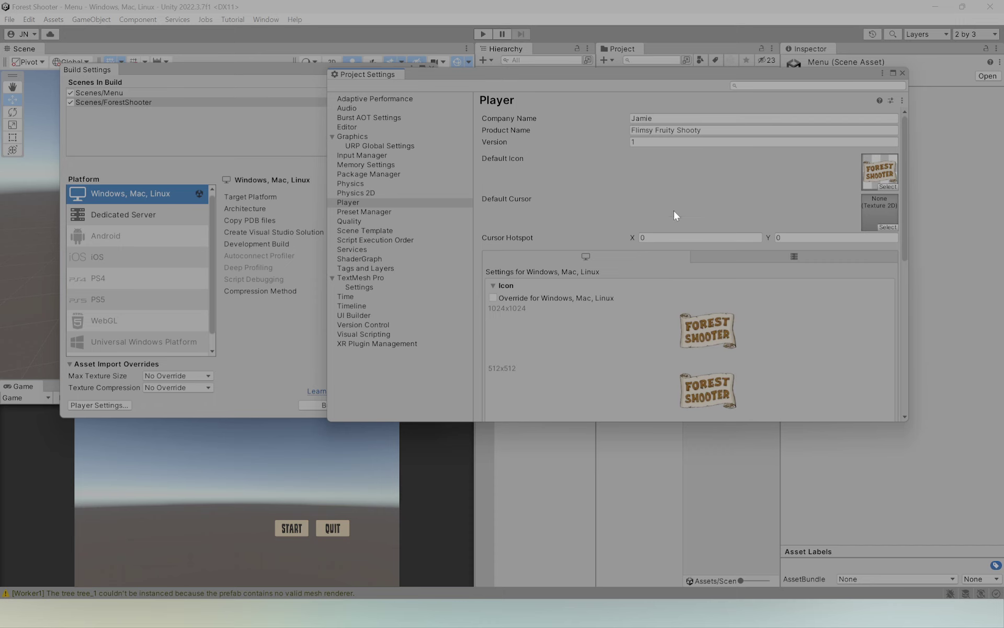
# Close the project settings and build the Windows version of the game into the 1.2 - Forest Shooter folder.
pyautogui.moveTo(685, 75); pyautogui.dragTo(694, 101)
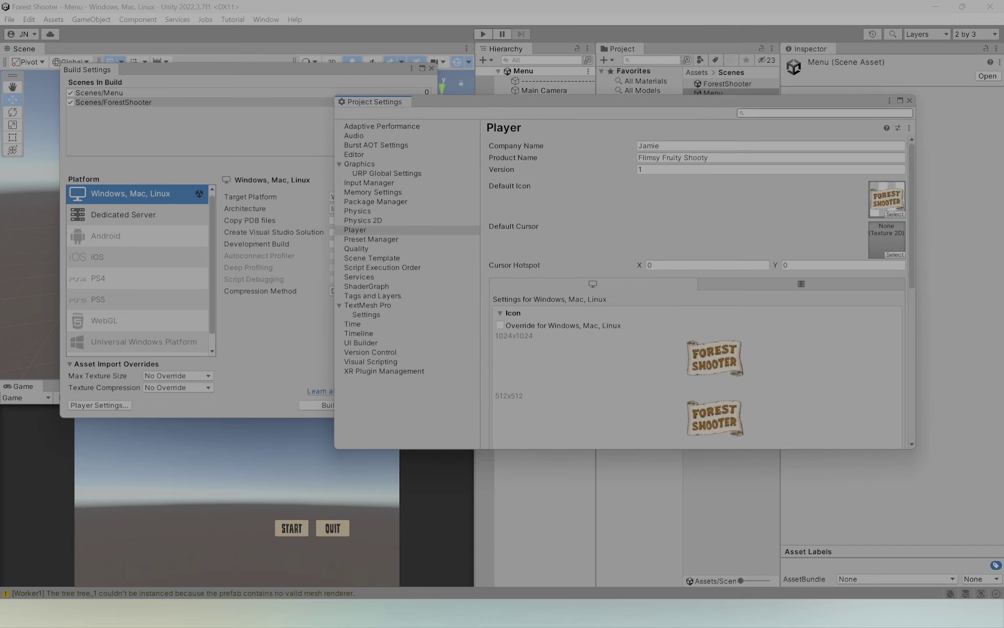
pyautogui.click(911, 102)
pyautogui.click(358, 404)
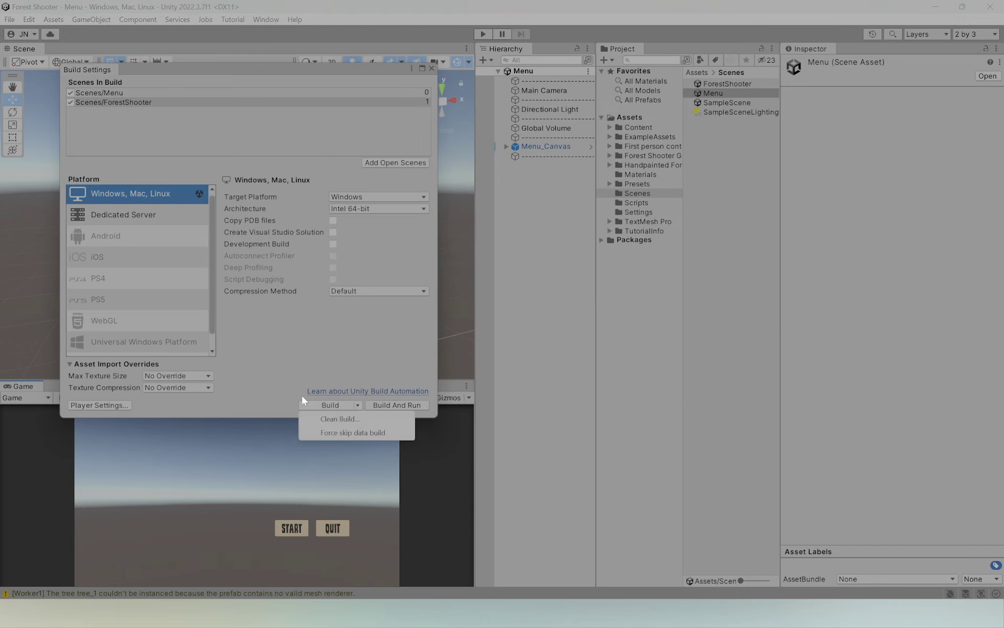
pyautogui.click(322, 411)
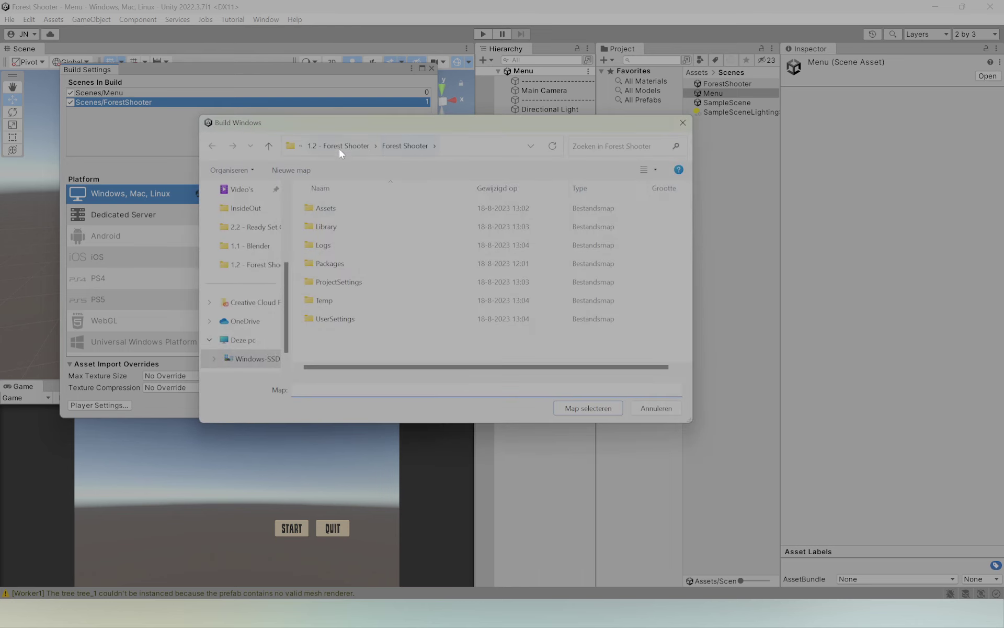
pyautogui.click(356, 389)
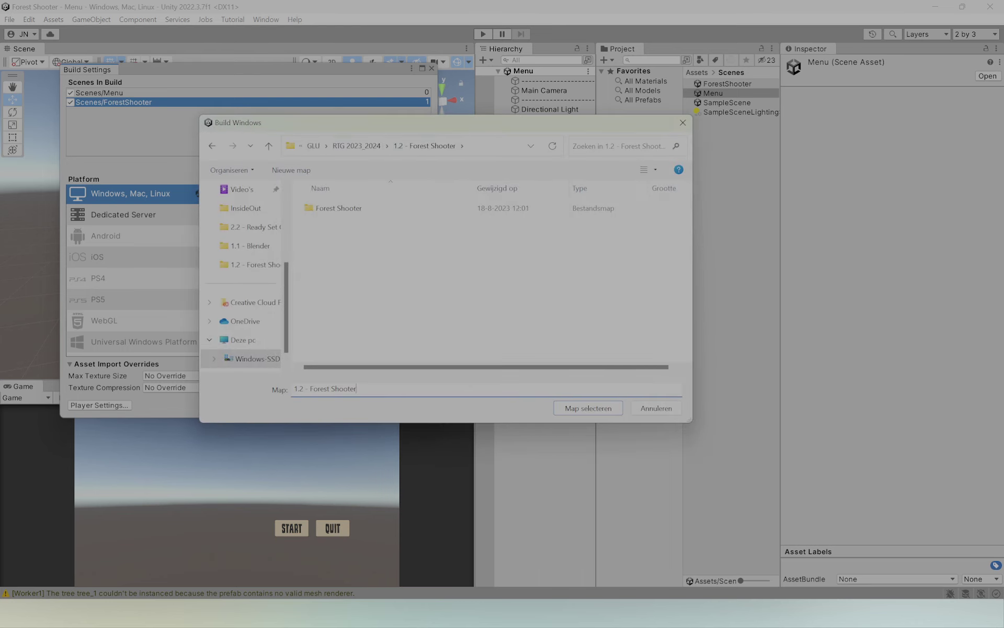
pyautogui.click(578, 409)
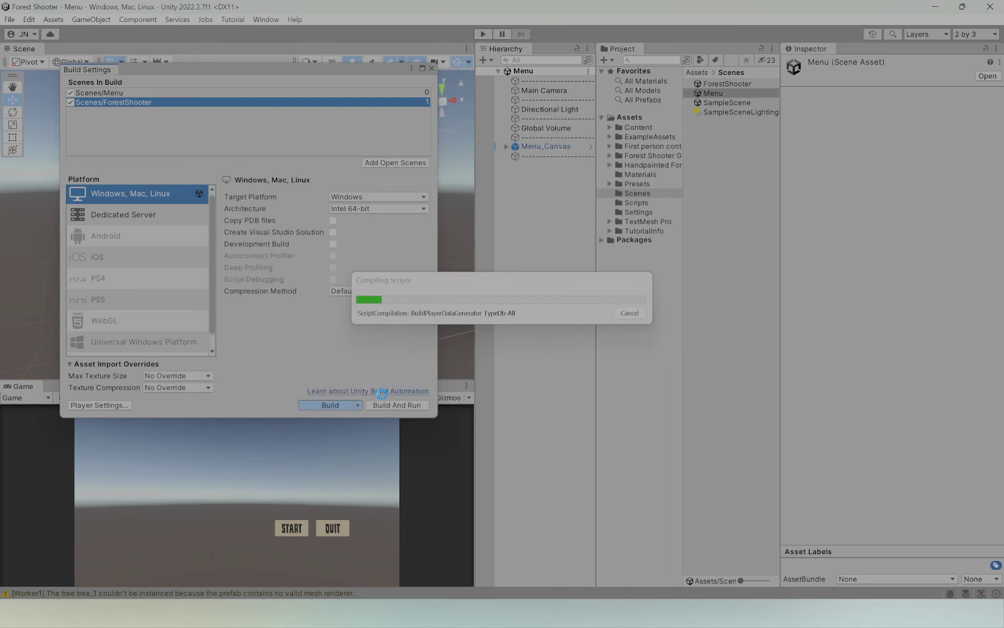